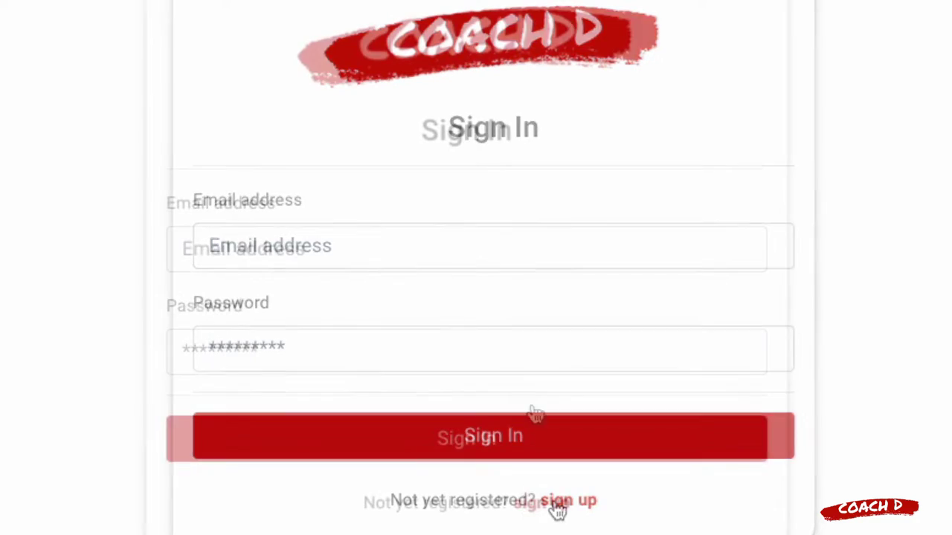
# Sign in using the saved login suggested under the Email field.
pyautogui.click(489, 246)
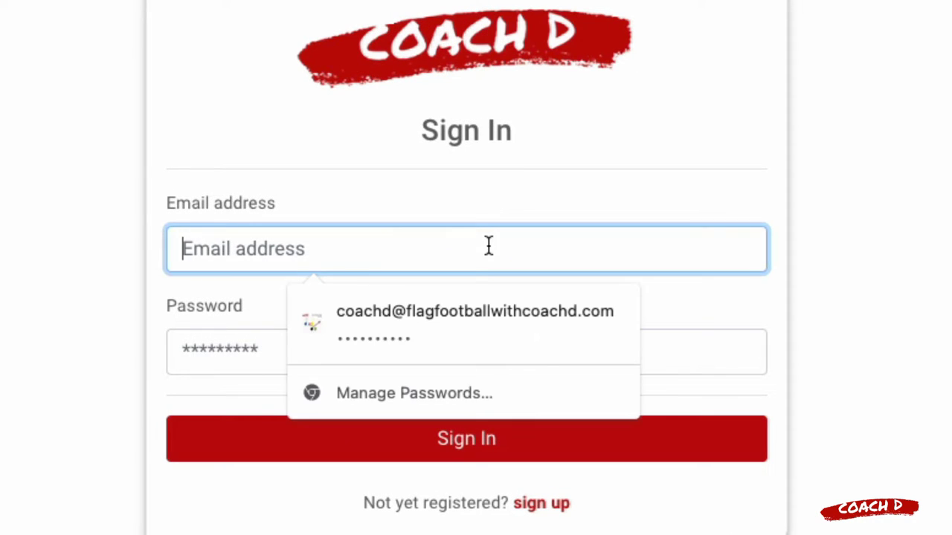
pyautogui.click(447, 311)
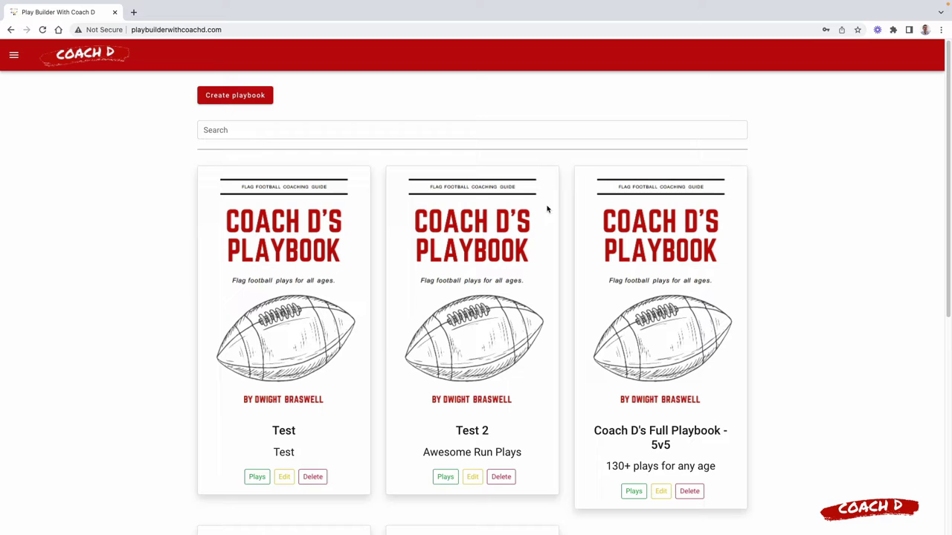
# Start creating a new playbook, then cancel without saving it.
pyautogui.click(245, 100)
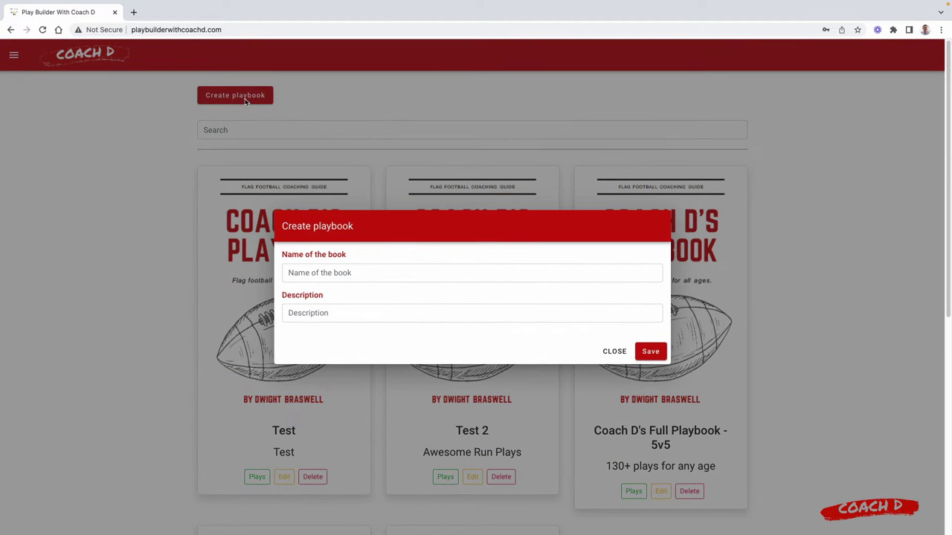
pyautogui.click(349, 272)
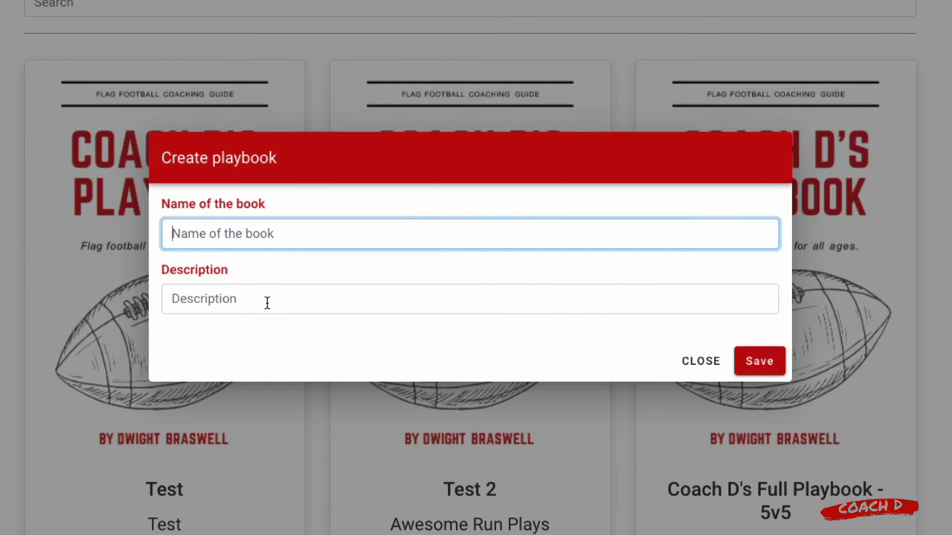
pyautogui.click(705, 373)
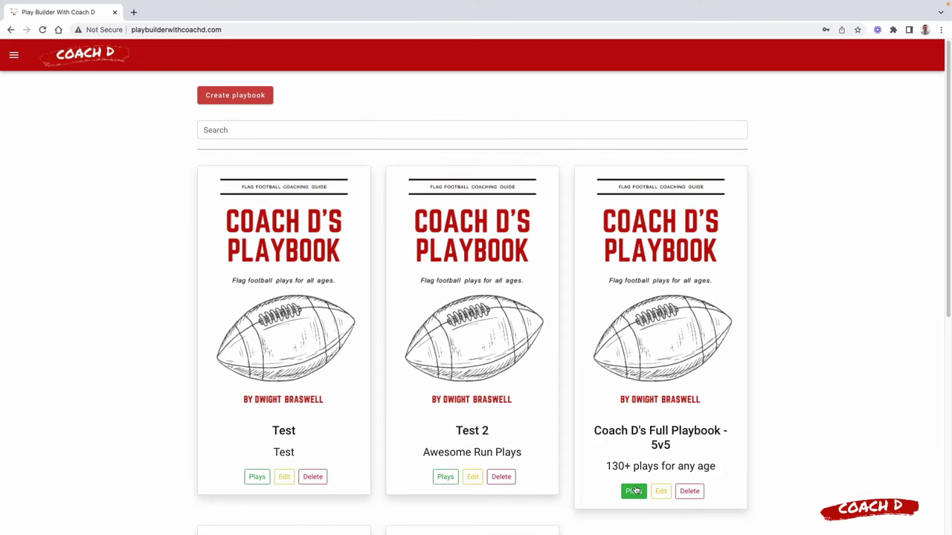
# Open Coach D's Full Playbook - 5v5 and check Test 3 A's copy destinations, then cancel.
pyautogui.click(633, 490)
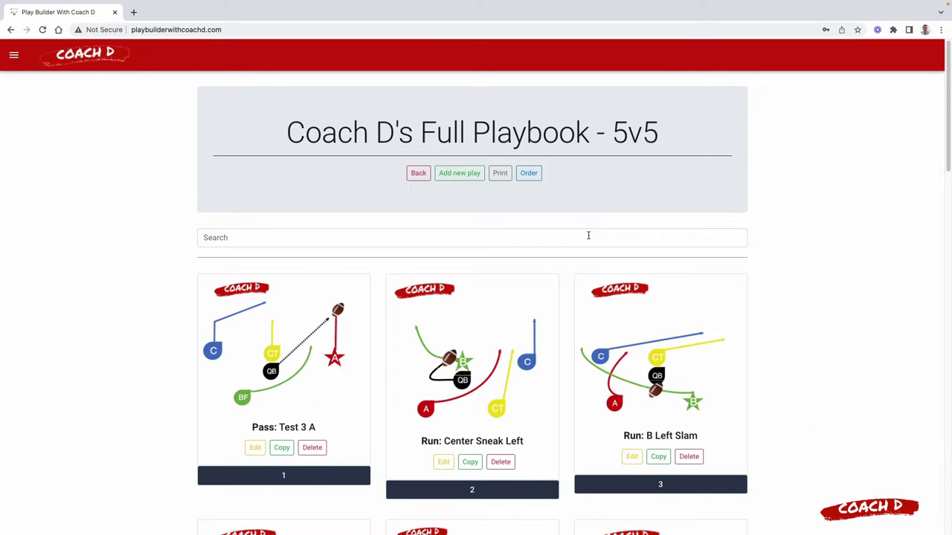
pyautogui.scroll(-10, 588, 235)
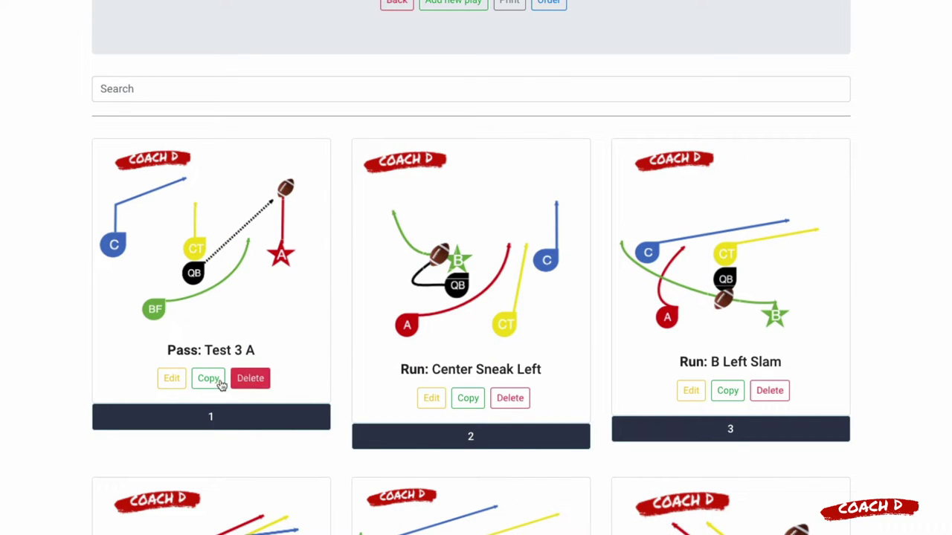
pyautogui.click(205, 379)
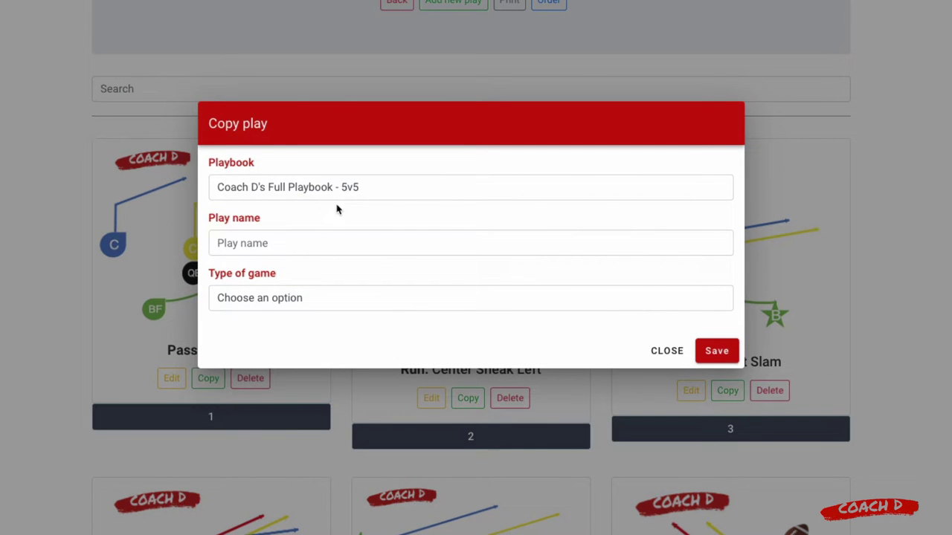
pyautogui.click(374, 184)
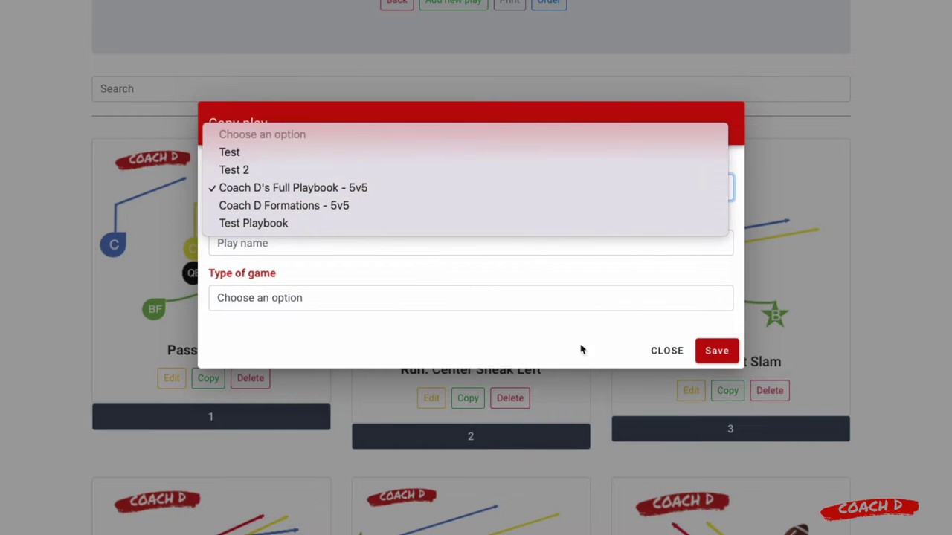
pyautogui.click(664, 350)
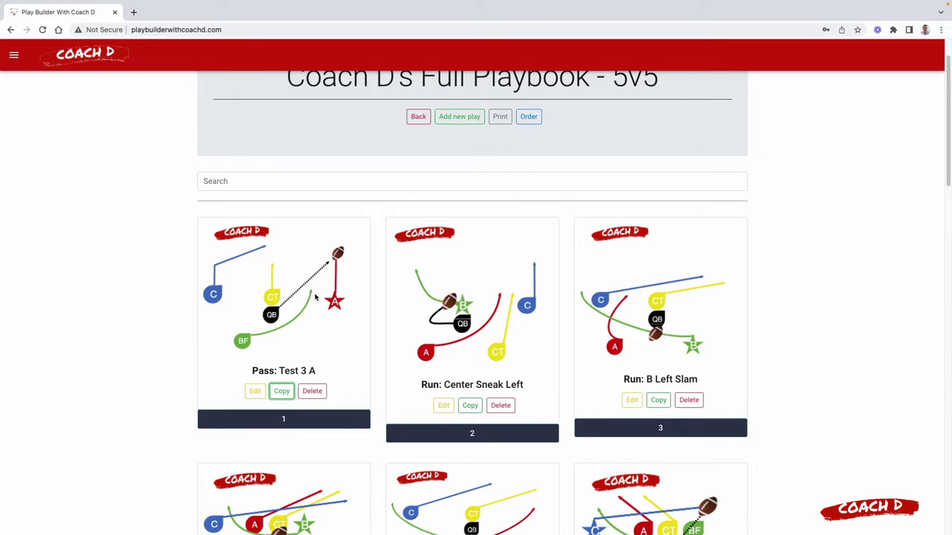
# Open Pass: Test 3 A for editing and put a blue star player on C's spot.
pyautogui.click(253, 394)
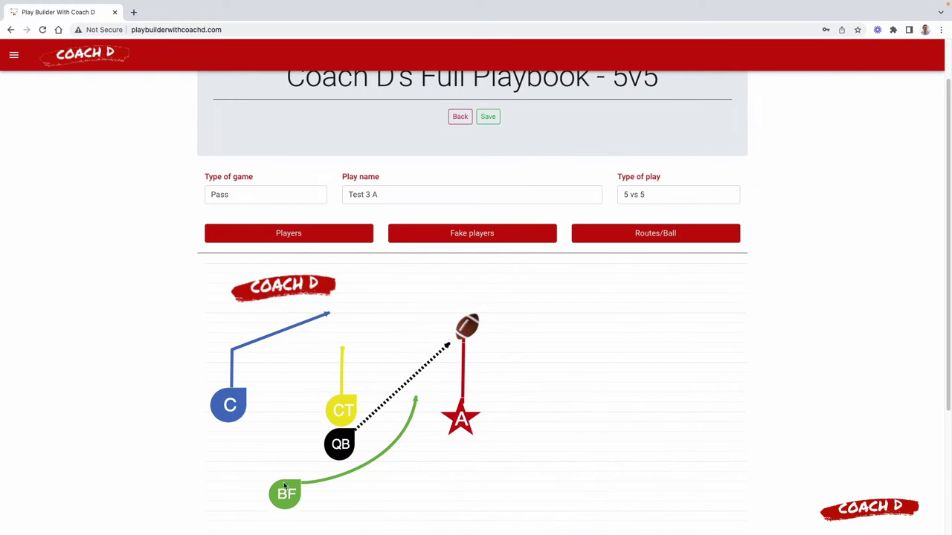
pyautogui.scroll(-1, 418, 474)
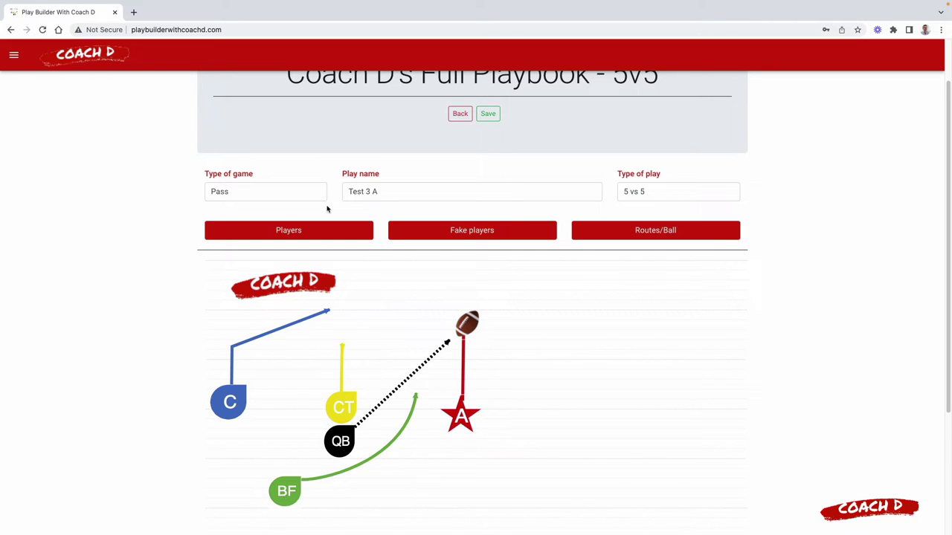
pyautogui.click(296, 231)
pyautogui.scroll(-5, 292, 307)
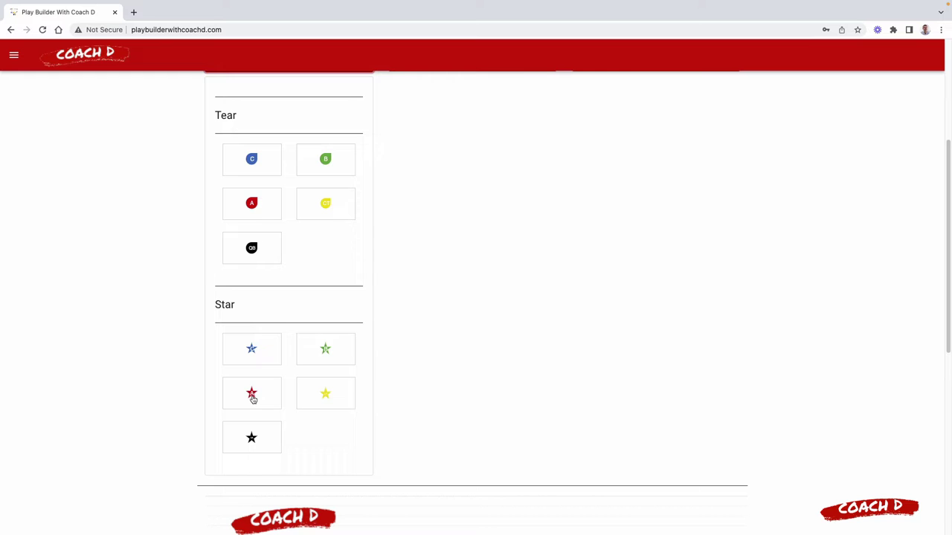
pyautogui.click(253, 349)
pyautogui.scroll(-10, 334, 297)
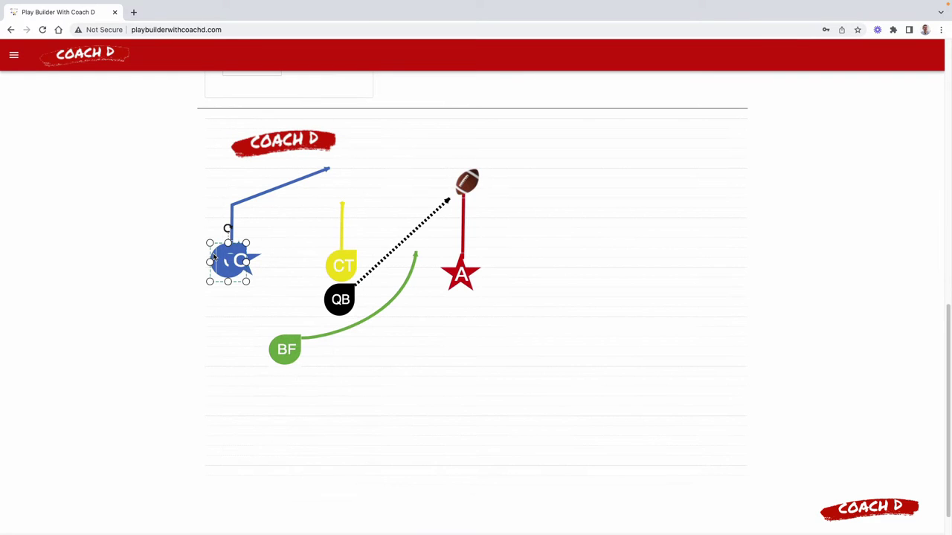
pyautogui.click(213, 257)
pyautogui.click(240, 260)
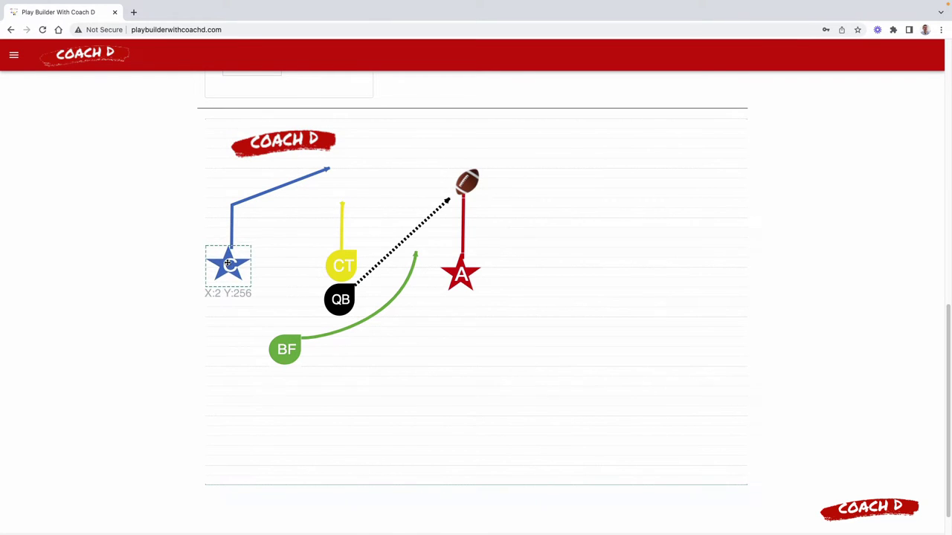
# Make A the red tear player.
pyautogui.scroll(8, 266, 120)
pyautogui.scroll(-8, 469, 294)
pyautogui.click(484, 251)
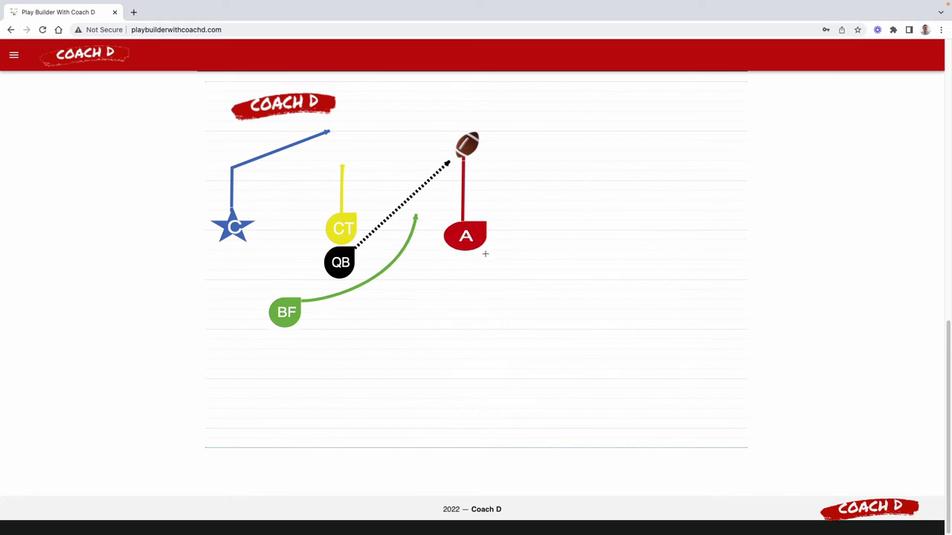
pyautogui.click(478, 258)
pyautogui.click(513, 224)
# Move the pass target onto C's route.
pyautogui.scroll(3, 512, 224)
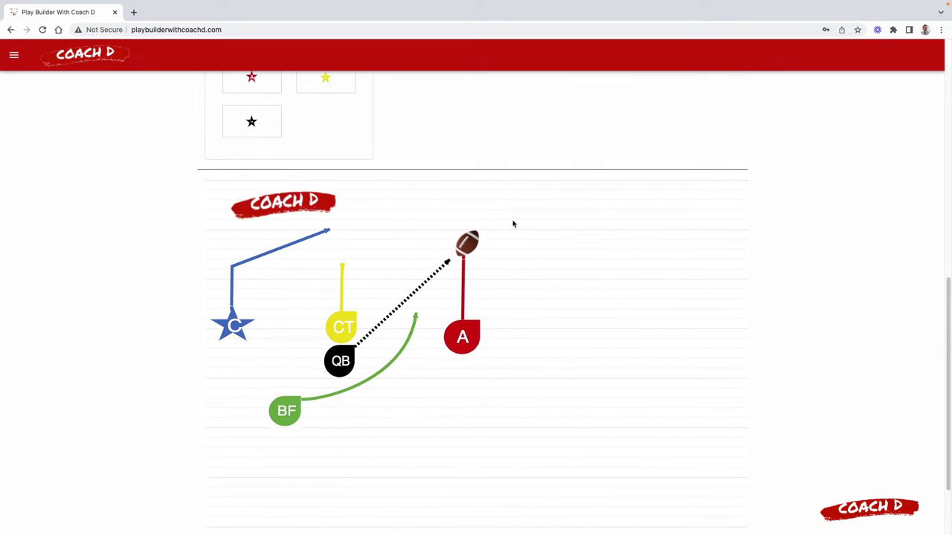
pyautogui.scroll(1, 512, 224)
pyautogui.moveTo(463, 287); pyautogui.dragTo(315, 276)
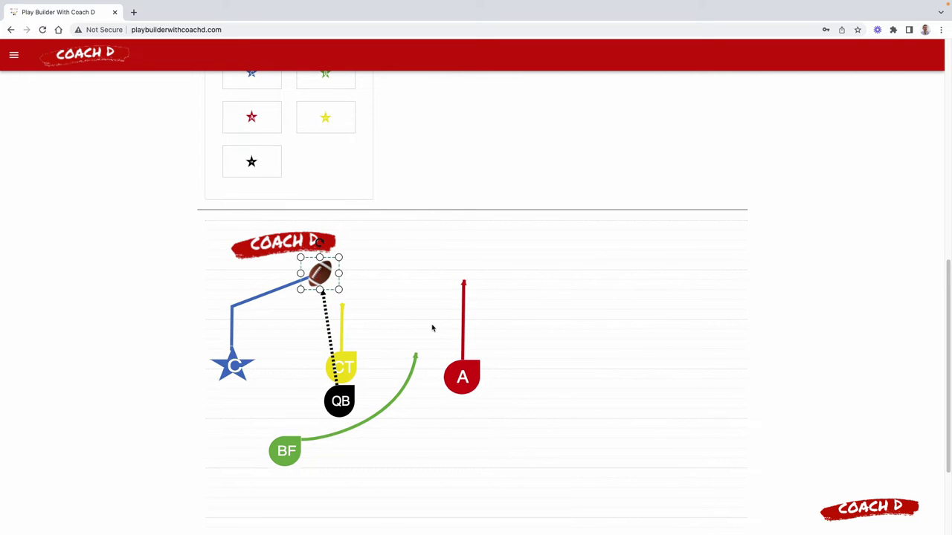
pyautogui.scroll(5, 462, 313)
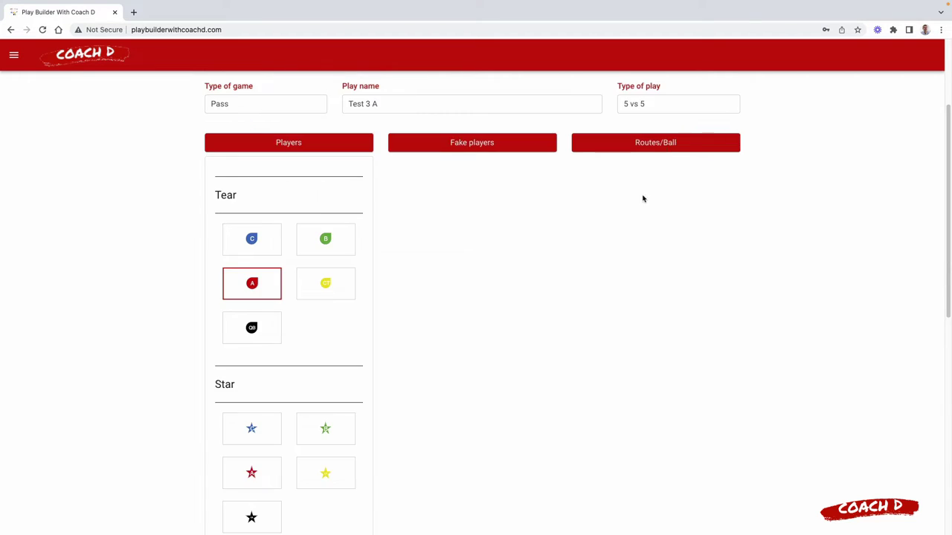
# Look through the Routes/Ball and Fake players palettes, then collapse them to view the field.
pyautogui.click(661, 143)
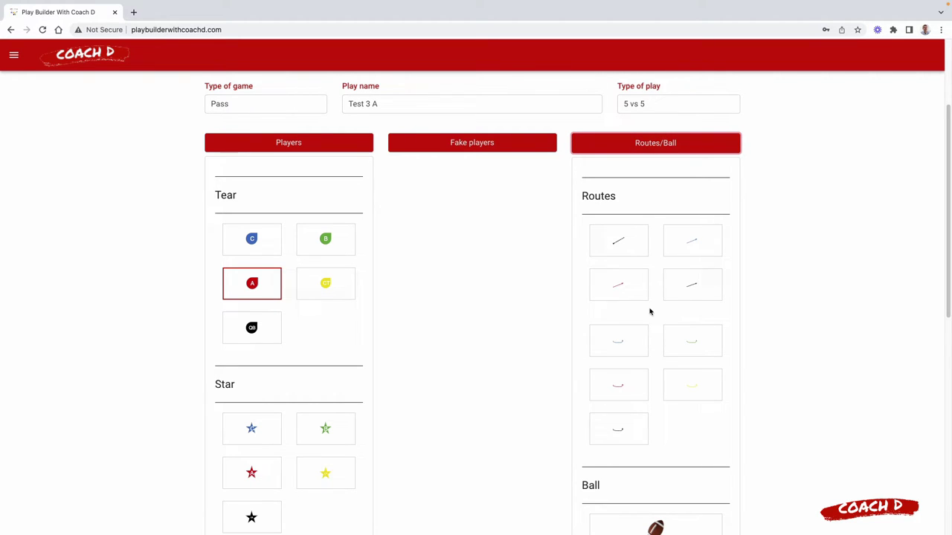
pyautogui.scroll(-1, 627, 399)
pyautogui.scroll(-1, 628, 399)
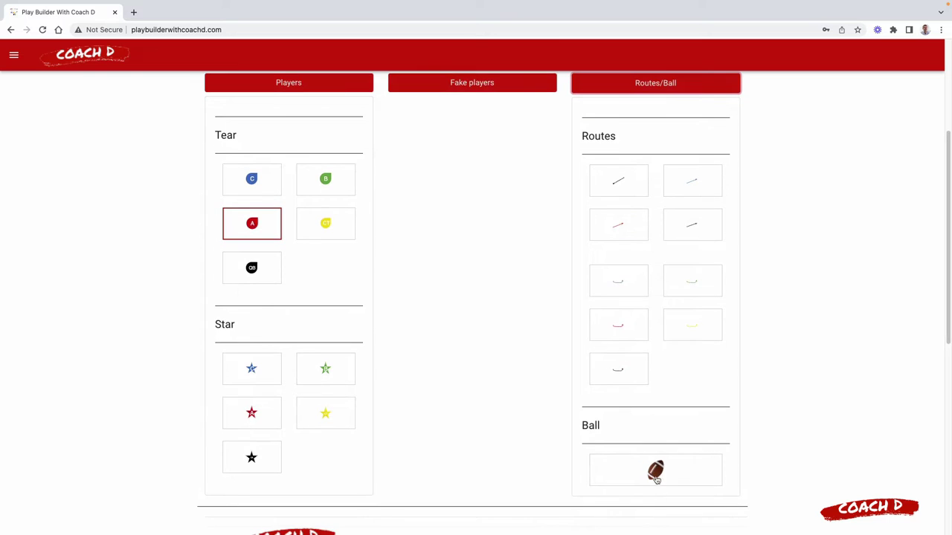
pyautogui.scroll(5, 664, 474)
pyautogui.click(488, 291)
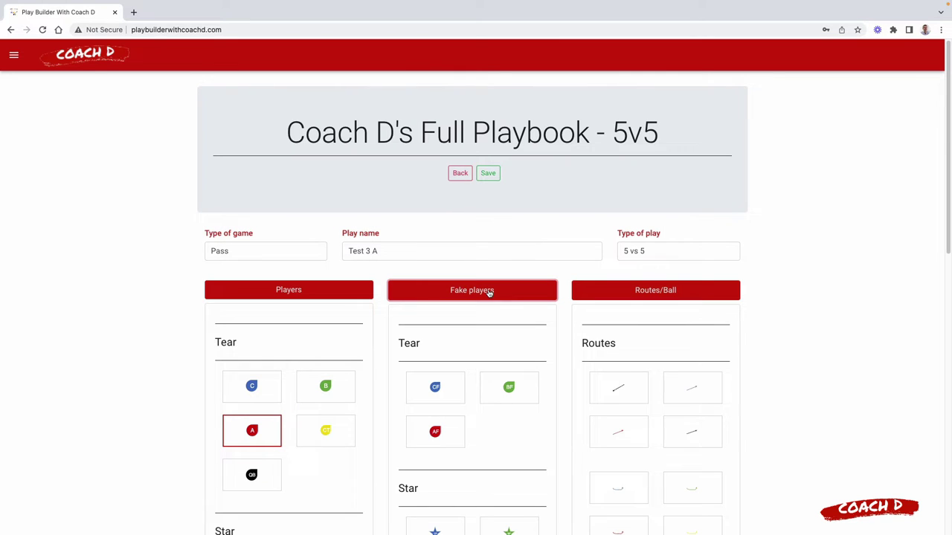
pyautogui.scroll(-1, 459, 463)
pyautogui.click(301, 286)
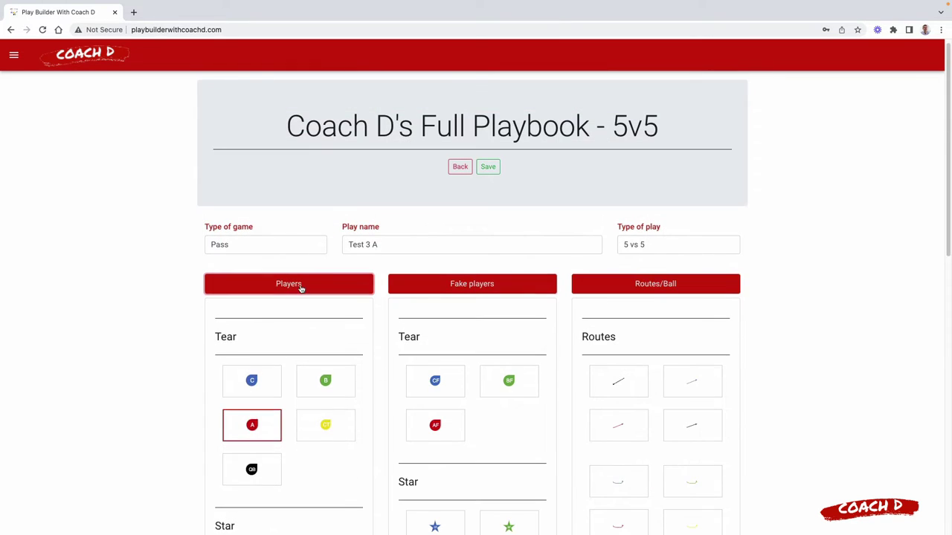
pyautogui.click(464, 285)
pyautogui.click(635, 284)
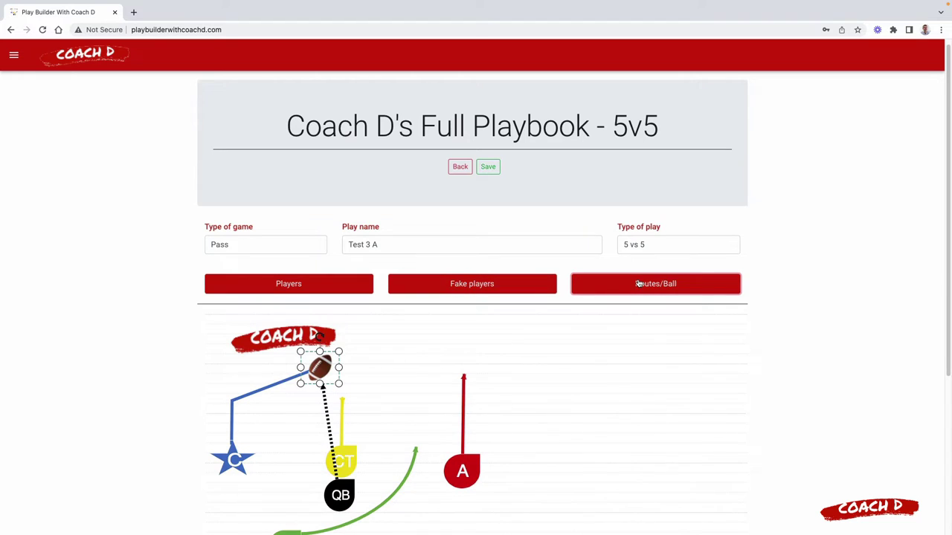
# Keep Pass as type of game and 5 vs 5 as type of play, then return to the play list.
pyautogui.click(234, 248)
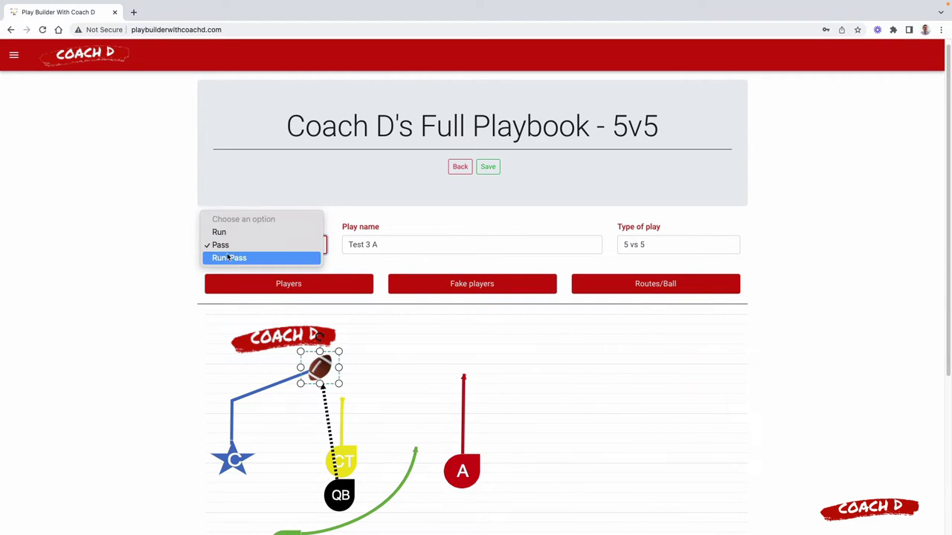
pyautogui.click(380, 244)
pyautogui.click(647, 247)
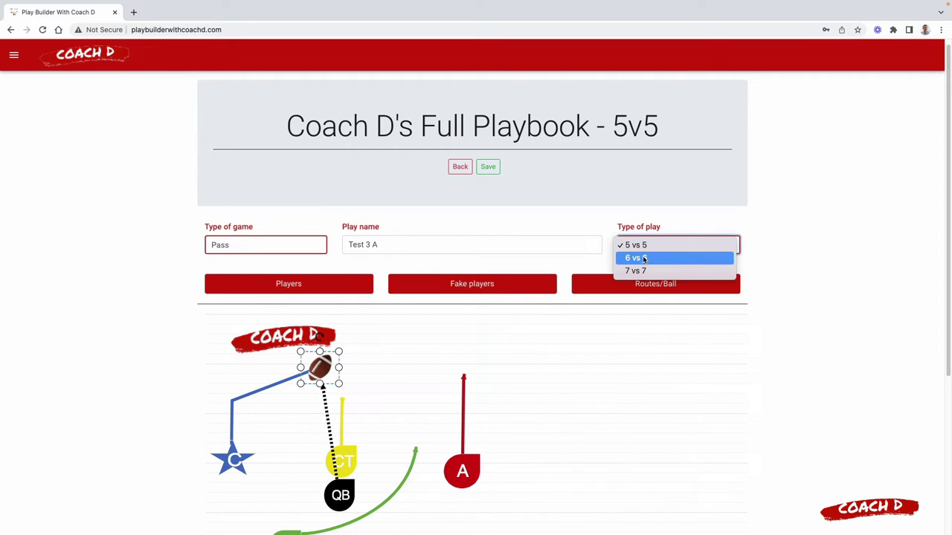
pyautogui.click(451, 164)
pyautogui.click(452, 164)
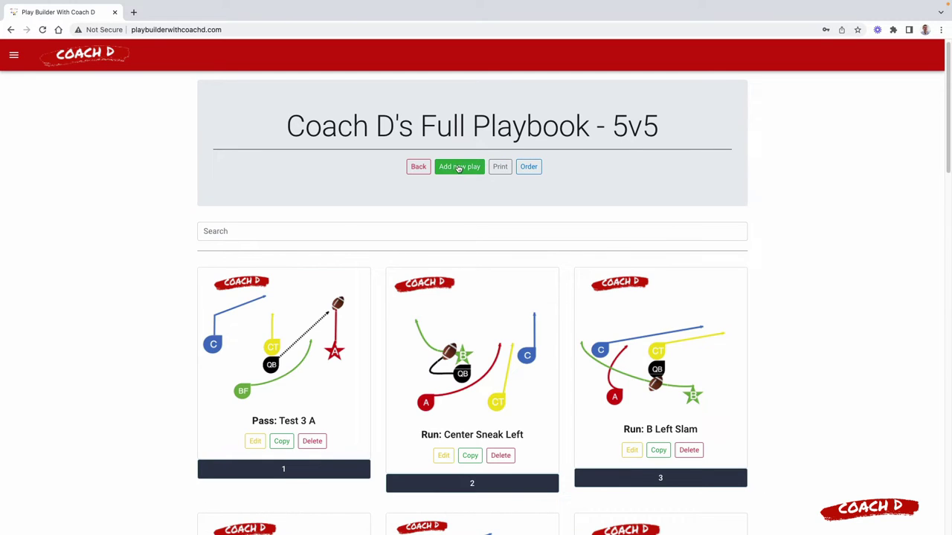
# Start a new 6 vs 6 Pass play named test pass 7.
pyautogui.click(459, 168)
pyautogui.scroll(-1, 672, 405)
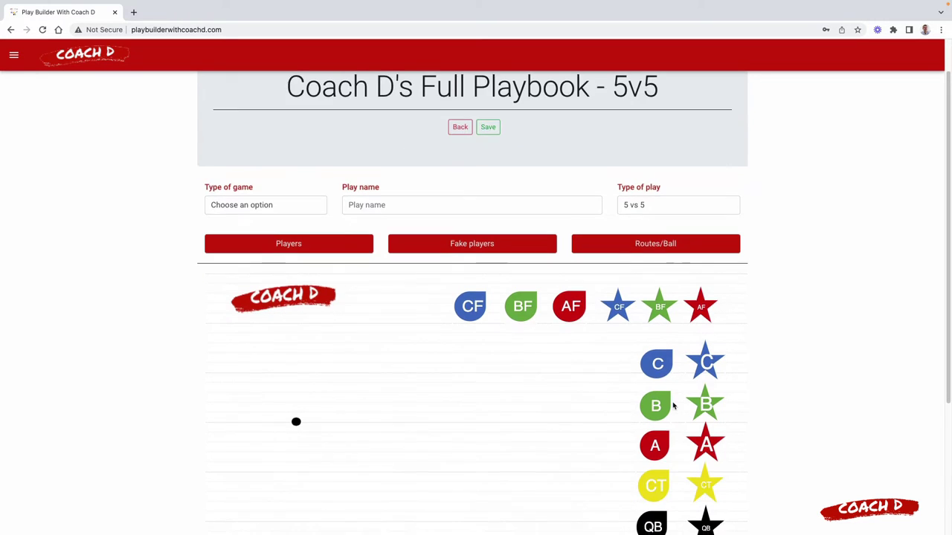
pyautogui.scroll(-1, 673, 405)
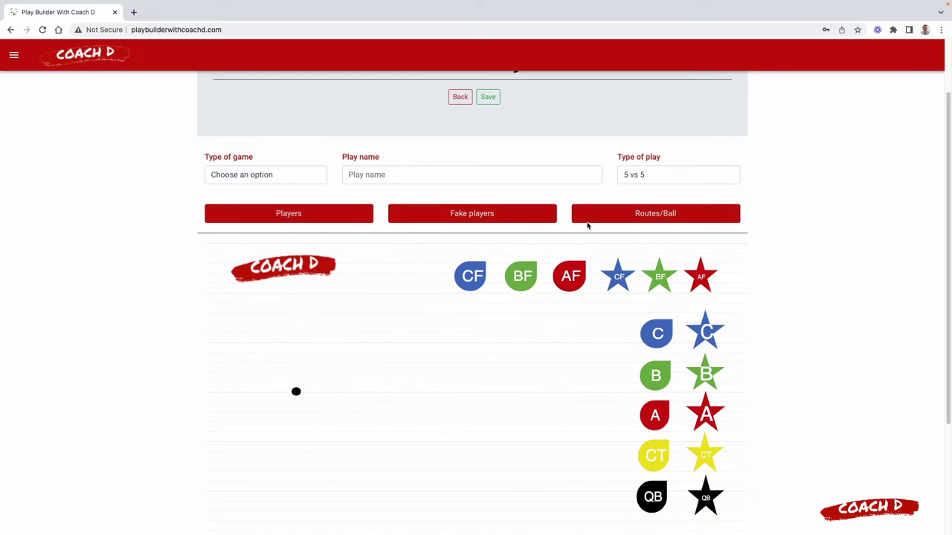
pyautogui.click(265, 174)
pyautogui.click(223, 199)
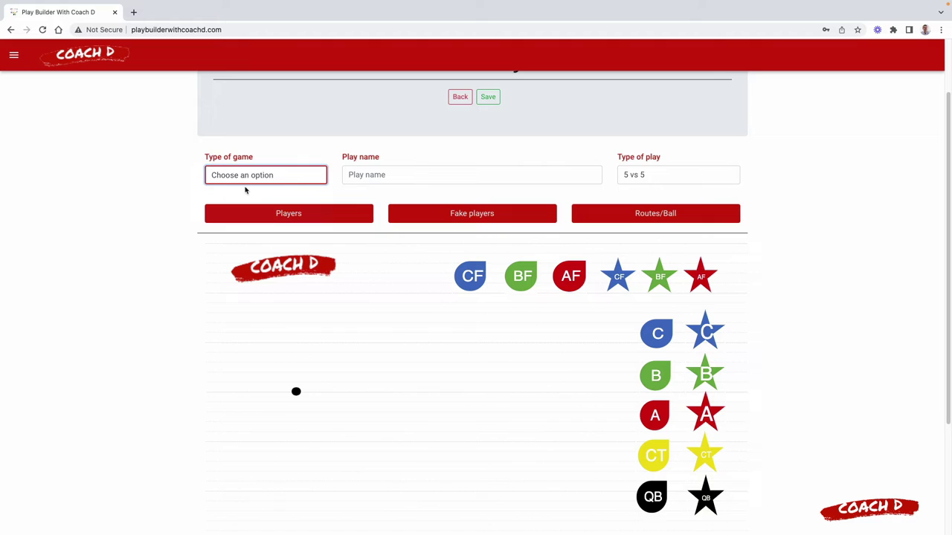
pyautogui.click(397, 176)
pyautogui.write('test pass 7')
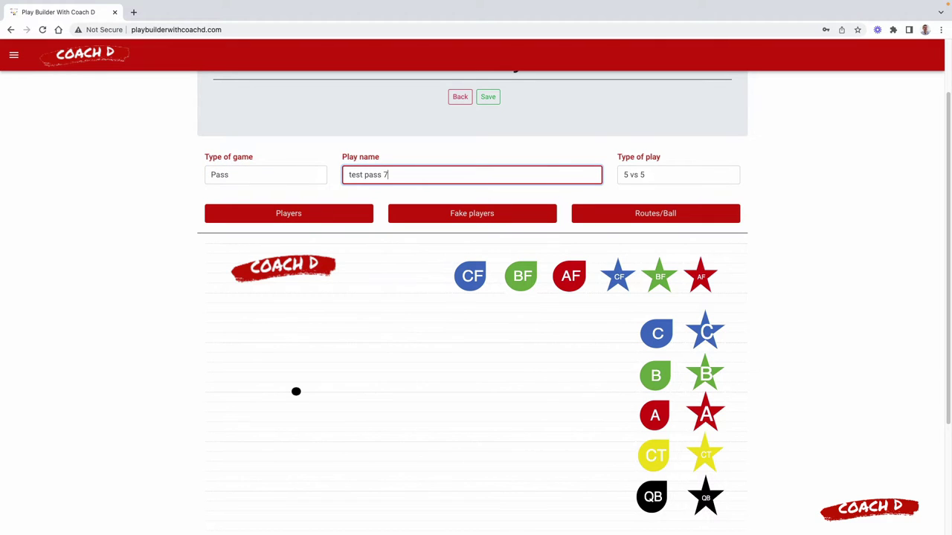
pyautogui.click(671, 175)
pyautogui.click(672, 189)
# Place CT, QB below it, A to its right, and BF beside QB.
pyautogui.scroll(-3, 620, 446)
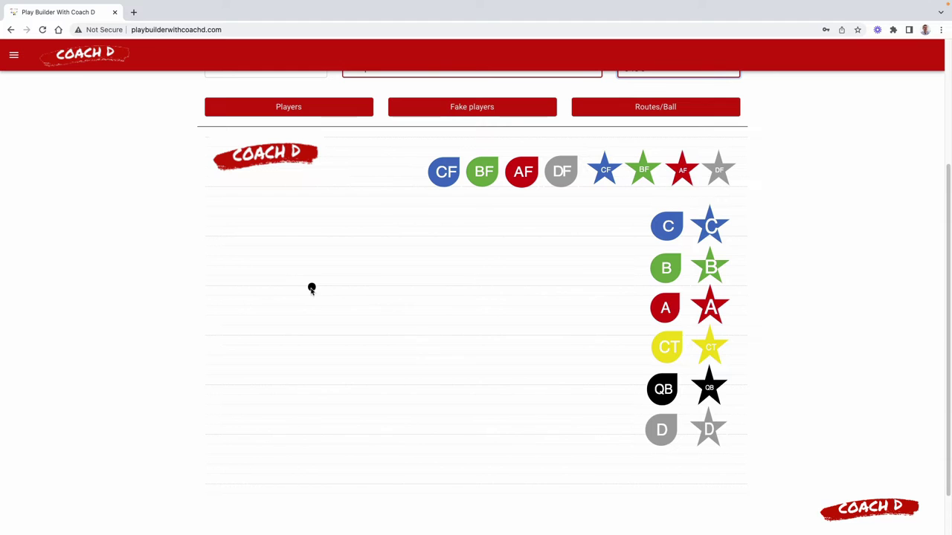
pyautogui.moveTo(668, 348); pyautogui.dragTo(359, 288)
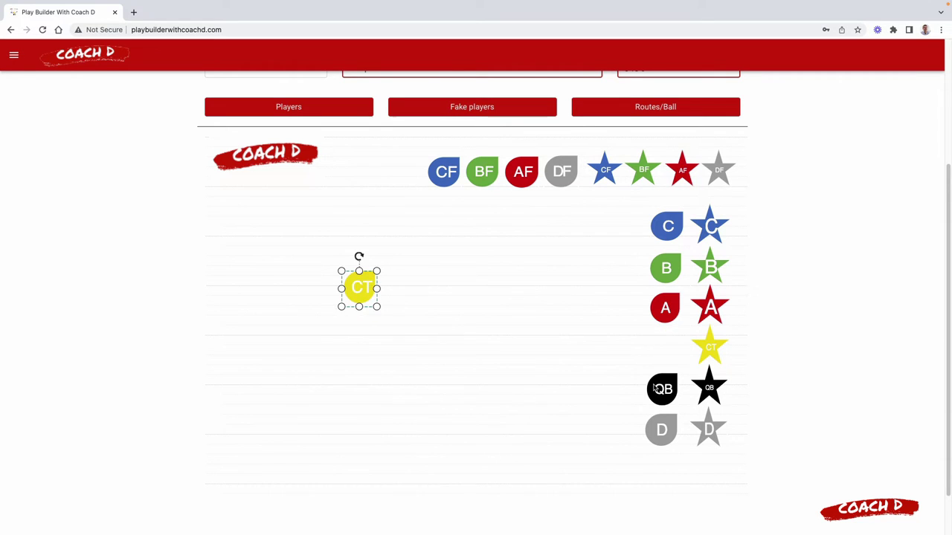
pyautogui.moveTo(655, 388)
pyautogui.mouseDown()
pyautogui.moveTo(363, 357)
pyautogui.moveTo(360, 374)
pyautogui.moveTo(355, 367)
pyautogui.mouseUp()
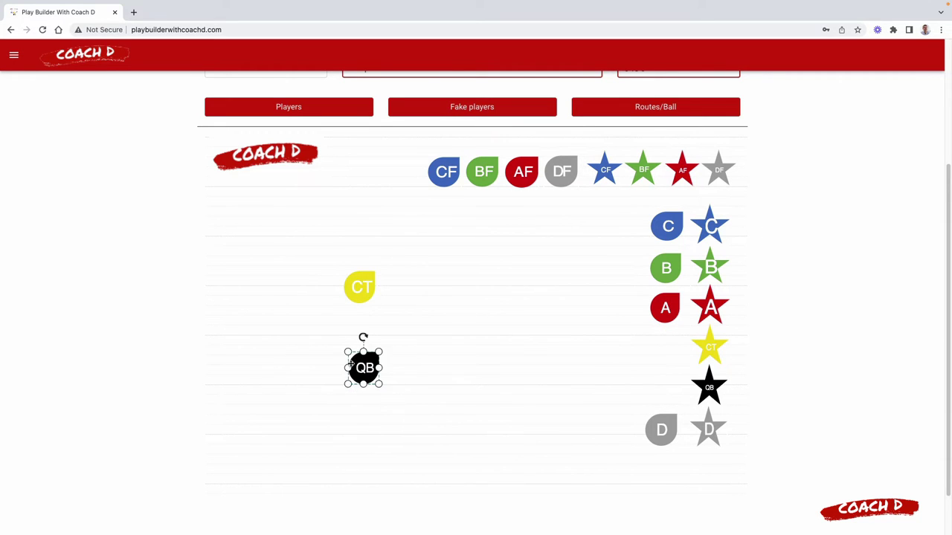
pyautogui.moveTo(665, 308)
pyautogui.mouseDown()
pyautogui.moveTo(474, 270)
pyautogui.moveTo(473, 283)
pyautogui.mouseUp()
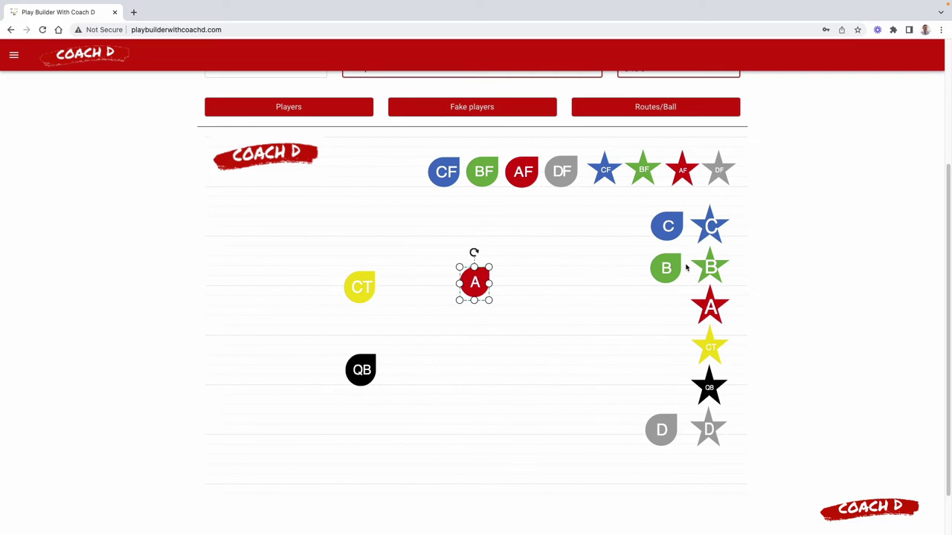
pyautogui.moveTo(486, 173); pyautogui.dragTo(337, 320)
pyautogui.moveTo(315, 356); pyautogui.dragTo(325, 369)
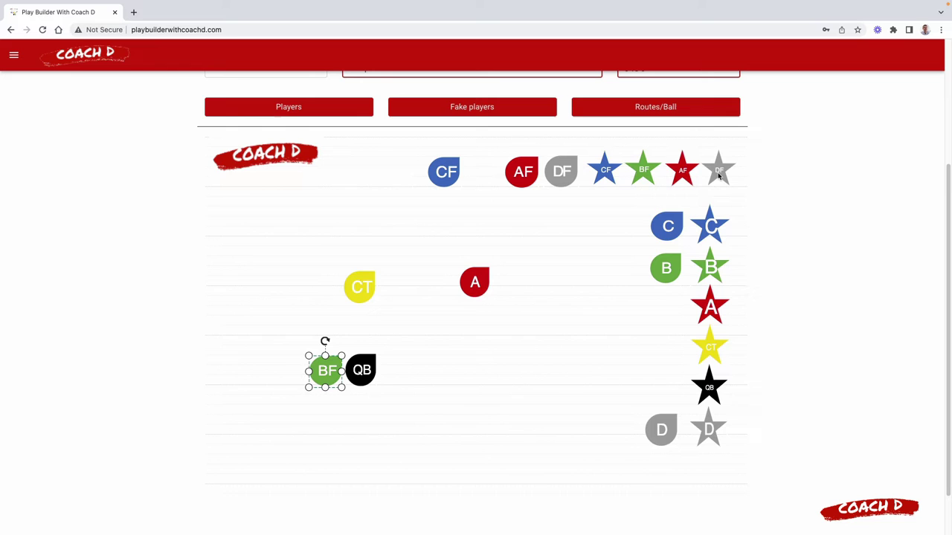
# Position the D star beside A and C left of CT, and draw D's route up and left.
pyautogui.moveTo(706, 431)
pyautogui.mouseDown()
pyautogui.moveTo(554, 370)
pyautogui.moveTo(435, 284)
pyautogui.mouseUp()
pyautogui.moveTo(666, 226)
pyautogui.mouseDown()
pyautogui.moveTo(361, 284)
pyautogui.moveTo(258, 285)
pyautogui.mouseUp()
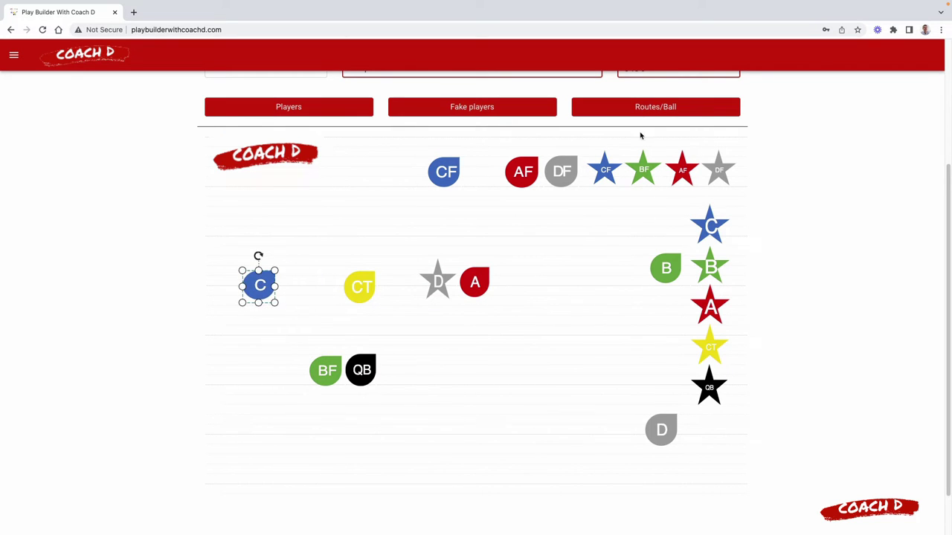
pyautogui.click(657, 115)
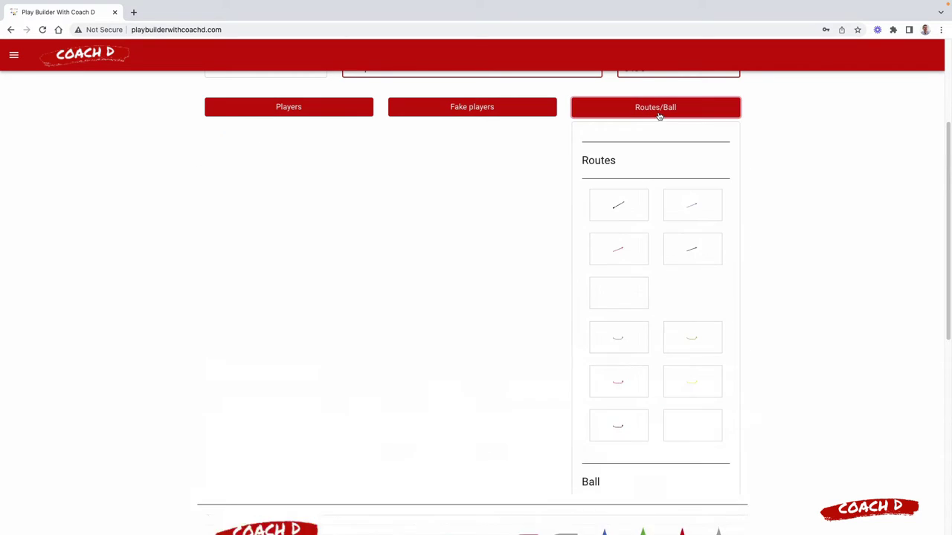
pyautogui.click(617, 106)
pyautogui.click(437, 213)
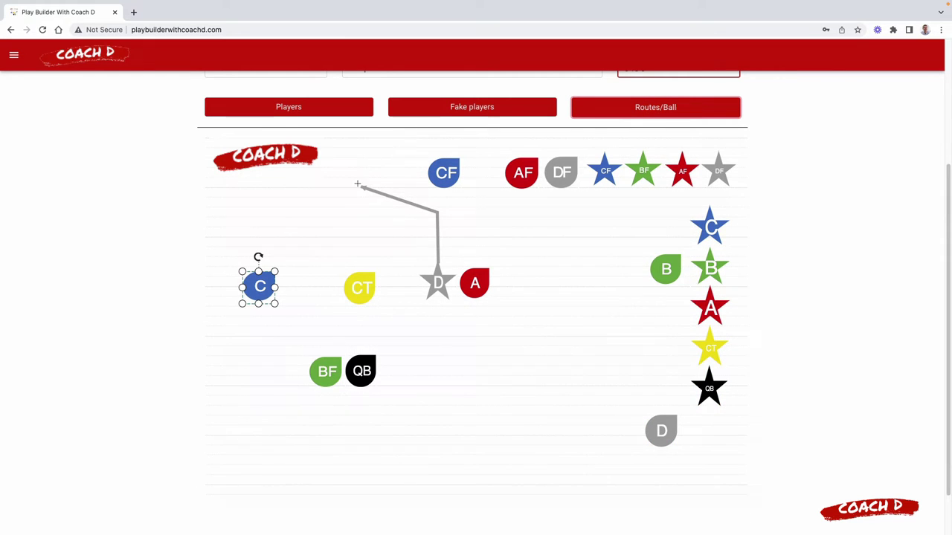
pyautogui.doubleClick(354, 175)
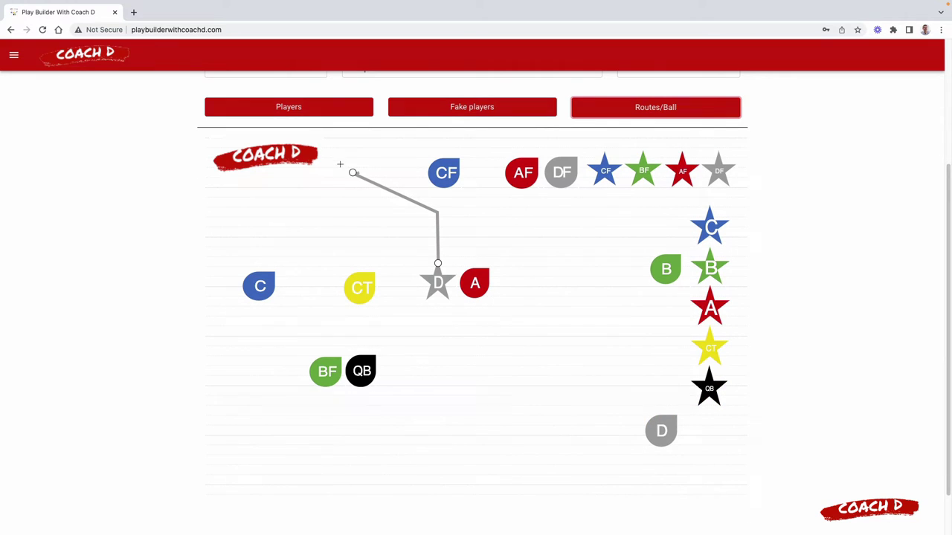
# Draw a dotted pass line from QB to the football.
pyautogui.click(700, 114)
pyautogui.click(599, 210)
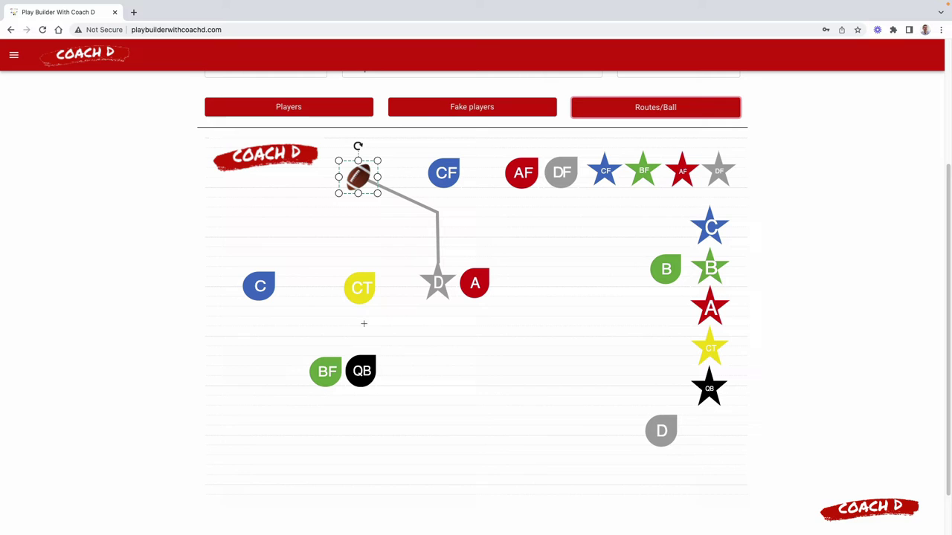
pyautogui.click(363, 366)
pyautogui.doubleClick(359, 186)
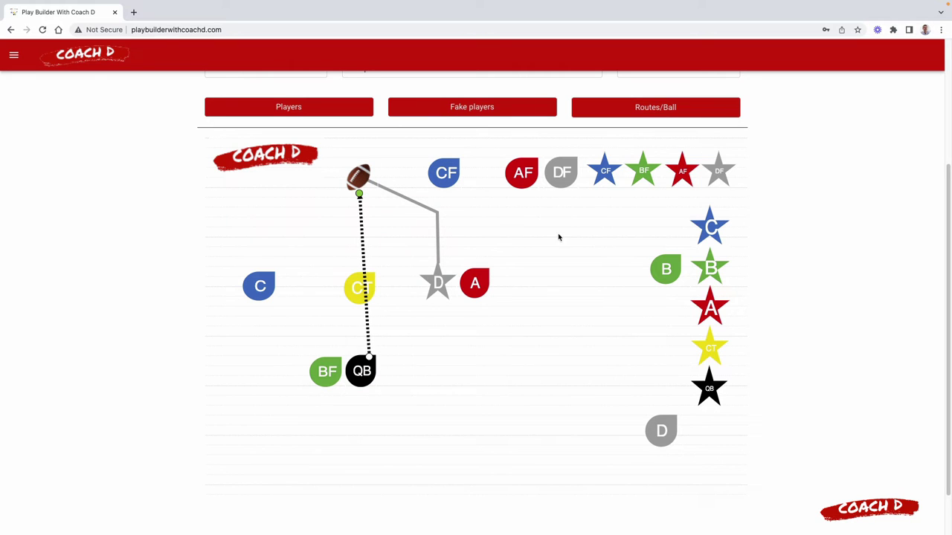
pyautogui.click(558, 237)
# Draw crossing routes for C and A, plus a yellow route to the left for CT.
pyautogui.click(668, 113)
pyautogui.click(692, 204)
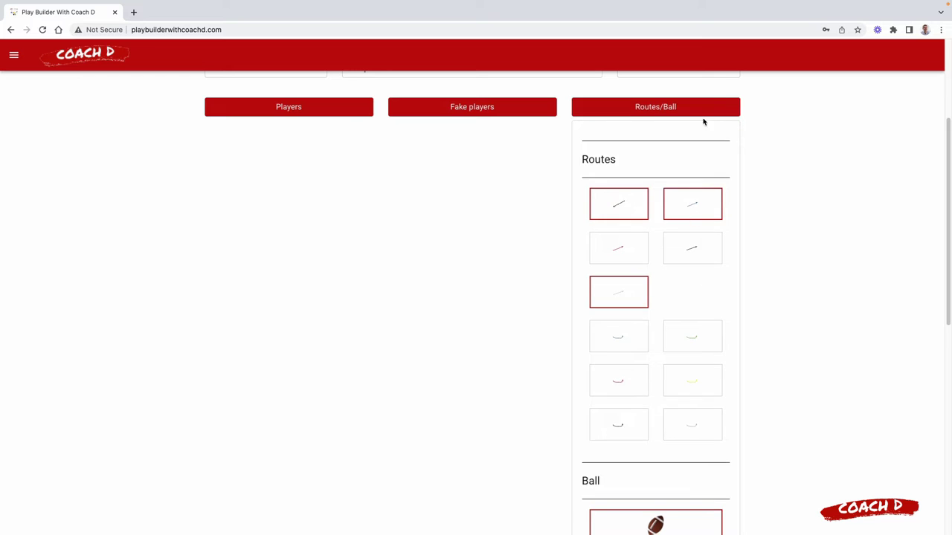
pyautogui.click(259, 283)
pyautogui.click(647, 111)
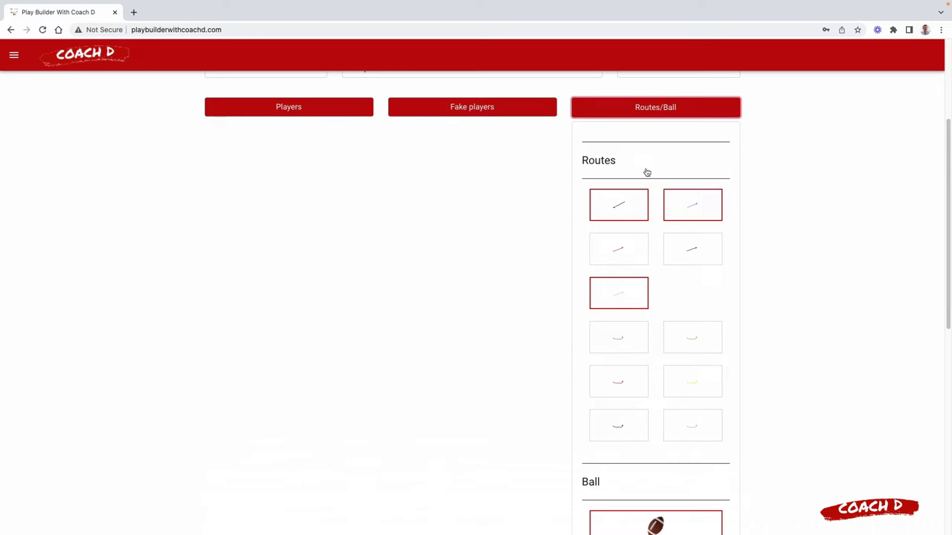
pyautogui.click(647, 111)
pyautogui.click(474, 282)
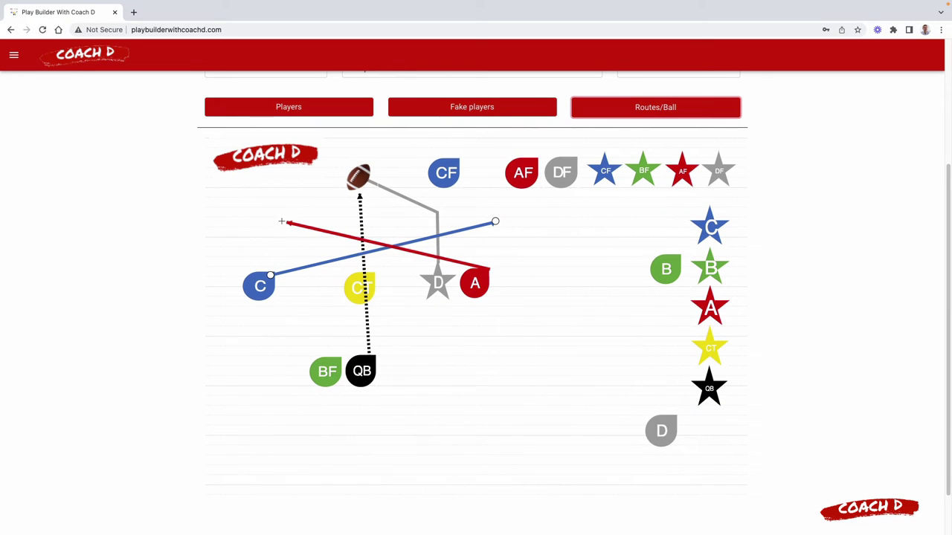
pyautogui.click(239, 228)
pyautogui.click(666, 109)
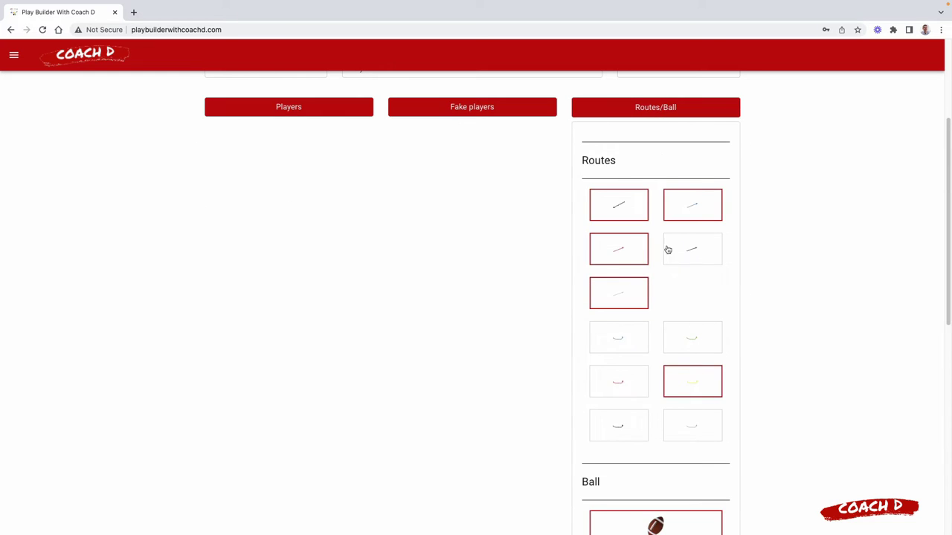
pyautogui.click(667, 250)
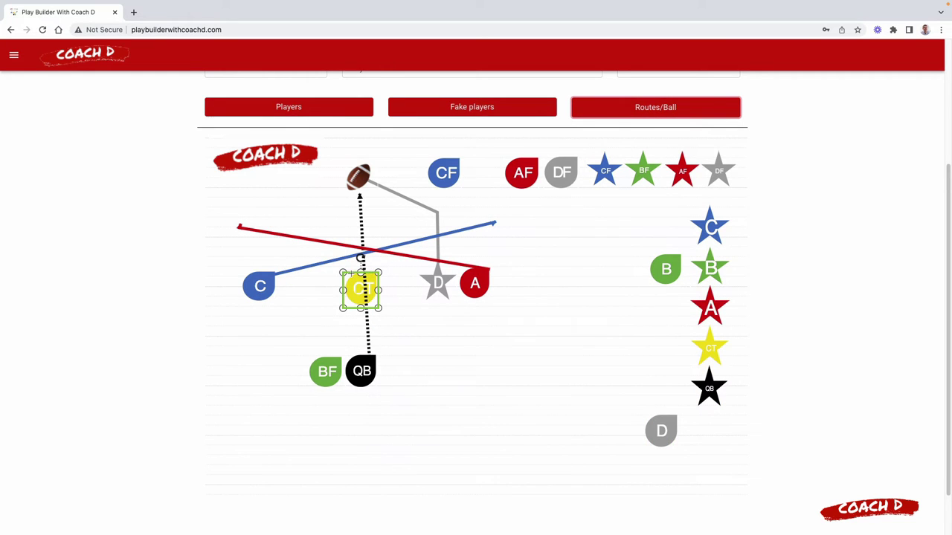
pyautogui.click(226, 256)
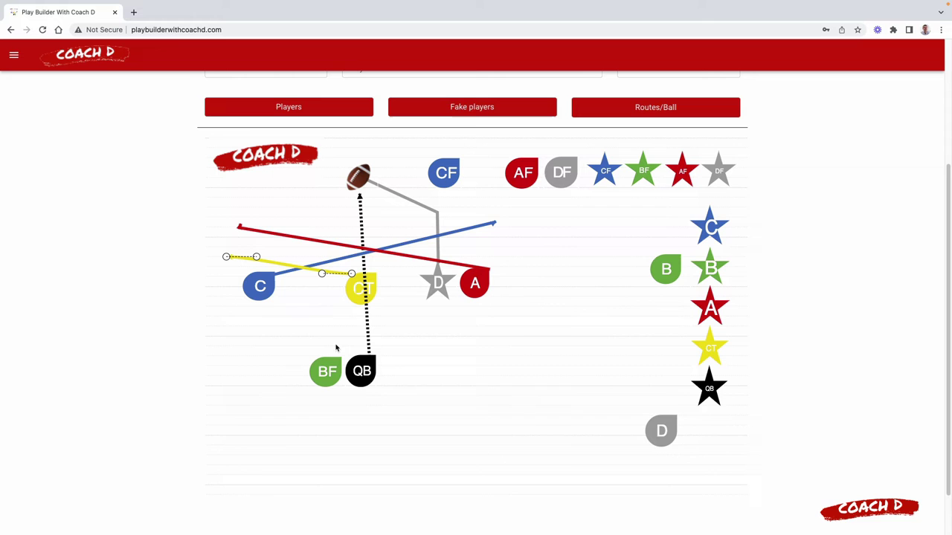
# Give BF a green curved route out to the right.
pyautogui.click(655, 107)
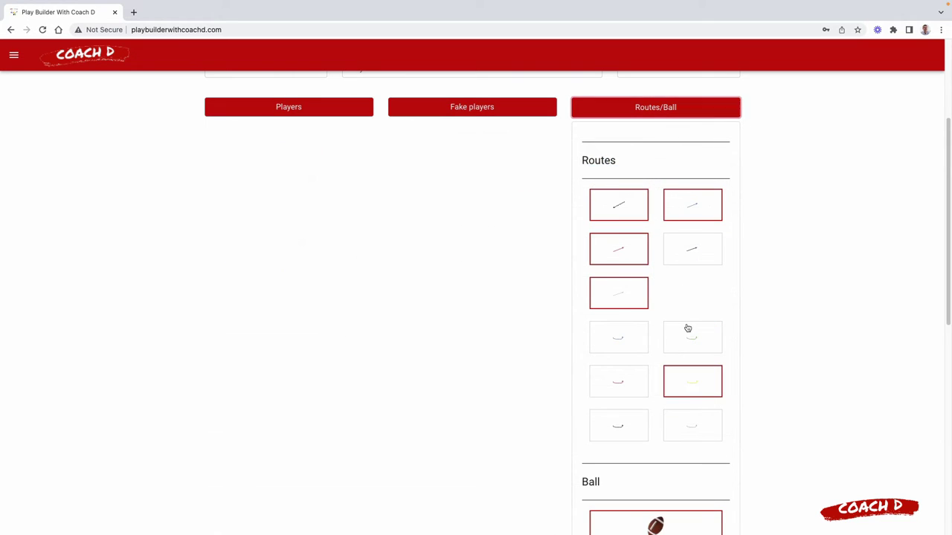
pyautogui.click(688, 327)
pyautogui.moveTo(334, 353); pyautogui.dragTo(551, 283)
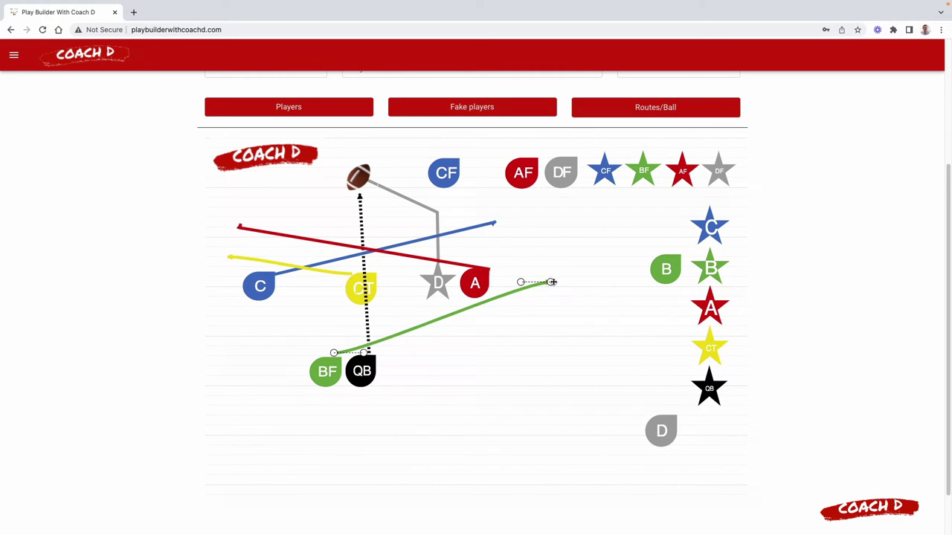
pyautogui.click(547, 321)
# Delete the unused fake players and star row, then select the spare B and D pieces.
pyautogui.moveTo(426, 151)
pyautogui.mouseDown()
pyautogui.moveTo(599, 215)
pyautogui.moveTo(766, 198)
pyautogui.mouseUp()
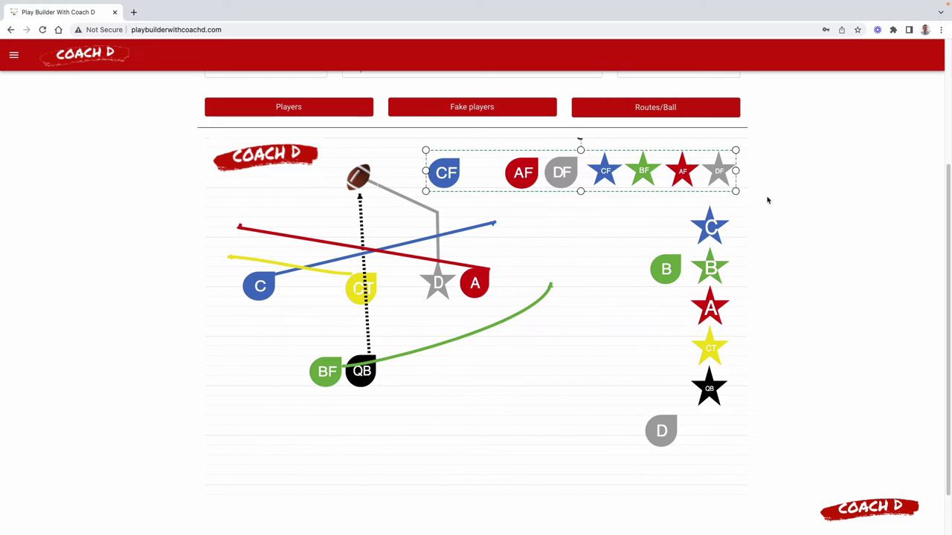
pyautogui.press('Delete')
pyautogui.moveTo(621, 180); pyautogui.dragTo(666, 431)
# Delete the spare pieces, then save the play and confirm the Successful registration message.
pyautogui.press('Delete')
pyautogui.scroll(3, 588, 293)
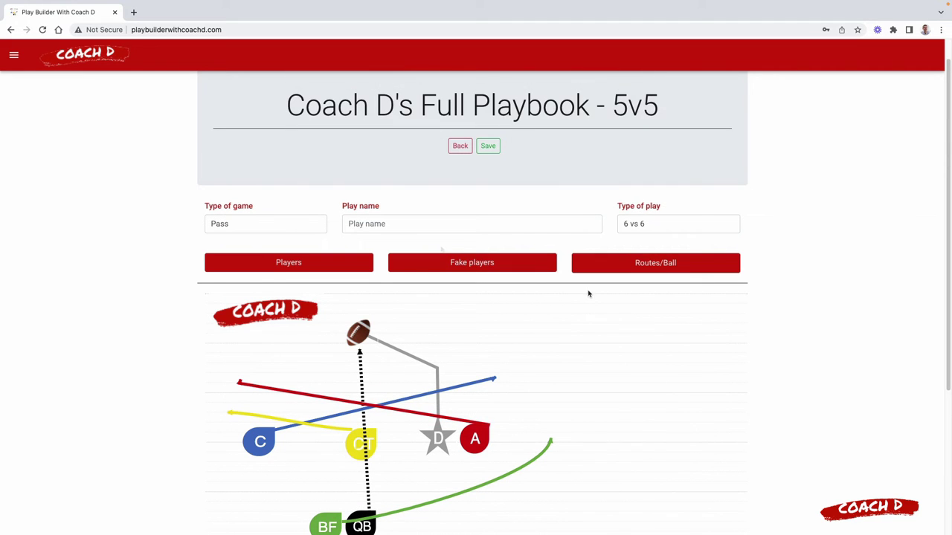
pyautogui.click(493, 147)
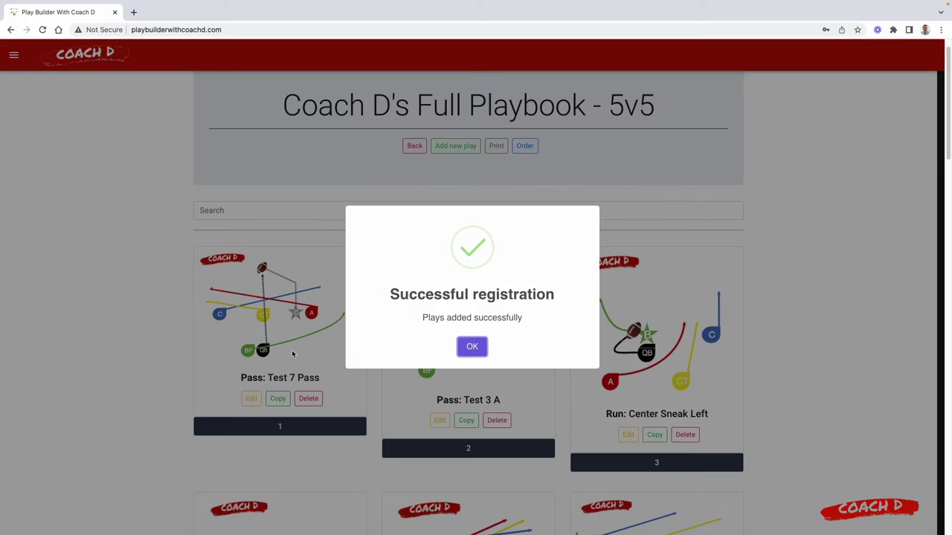
pyautogui.click(476, 347)
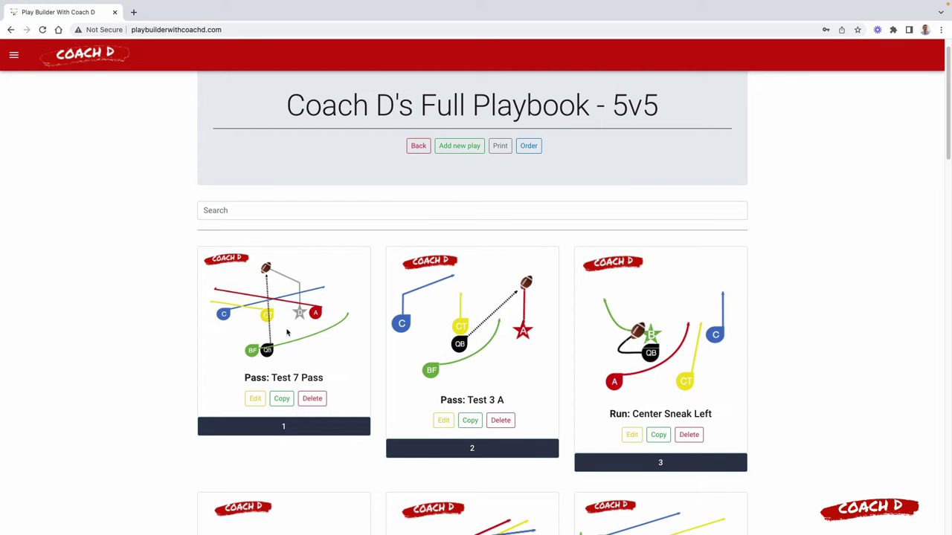
# Reopen Test 7 Pass, toggle the Players, Fake players and Routes/Ball palettes, then go back.
pyautogui.click(253, 400)
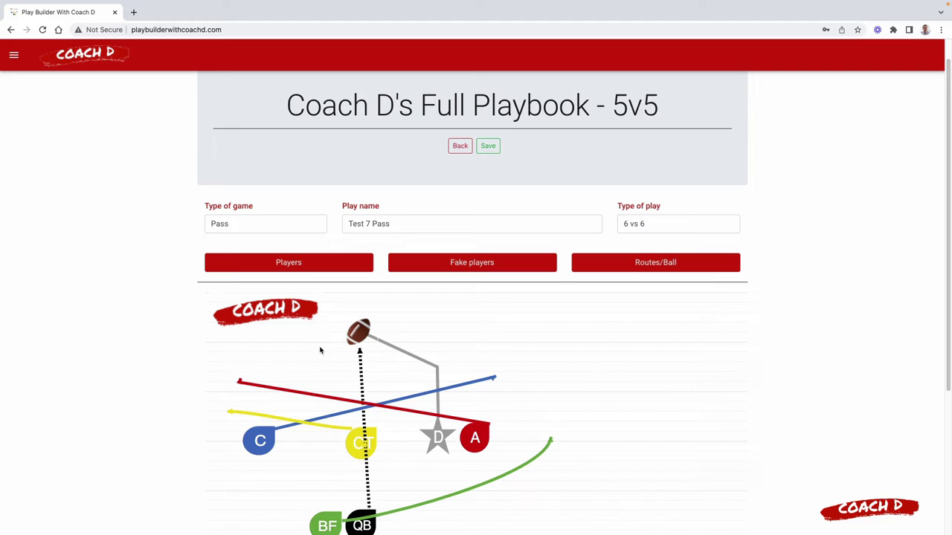
pyautogui.click(306, 271)
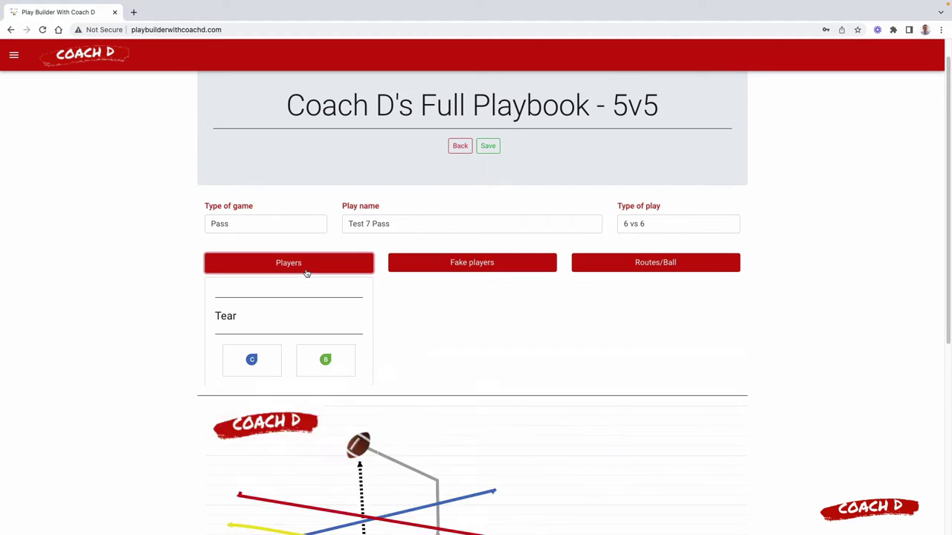
pyautogui.click(470, 265)
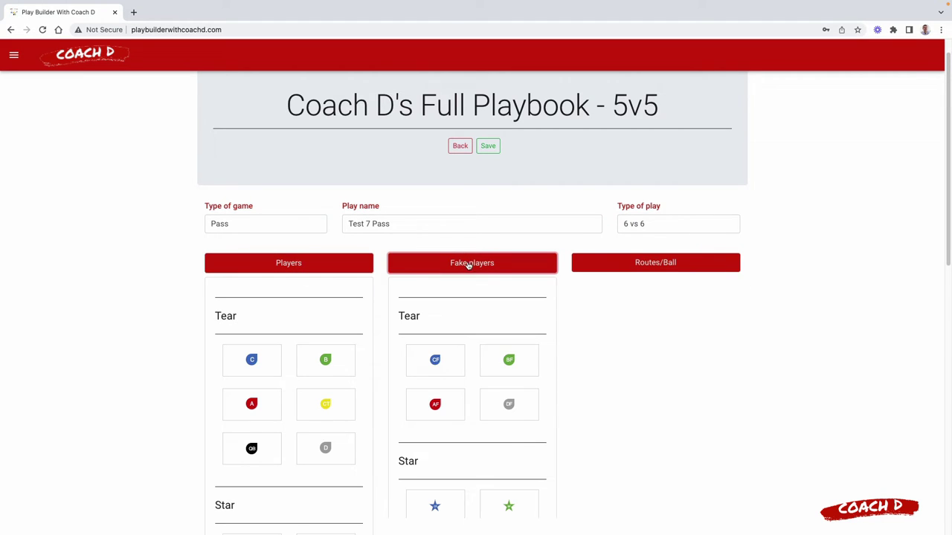
pyautogui.click(627, 261)
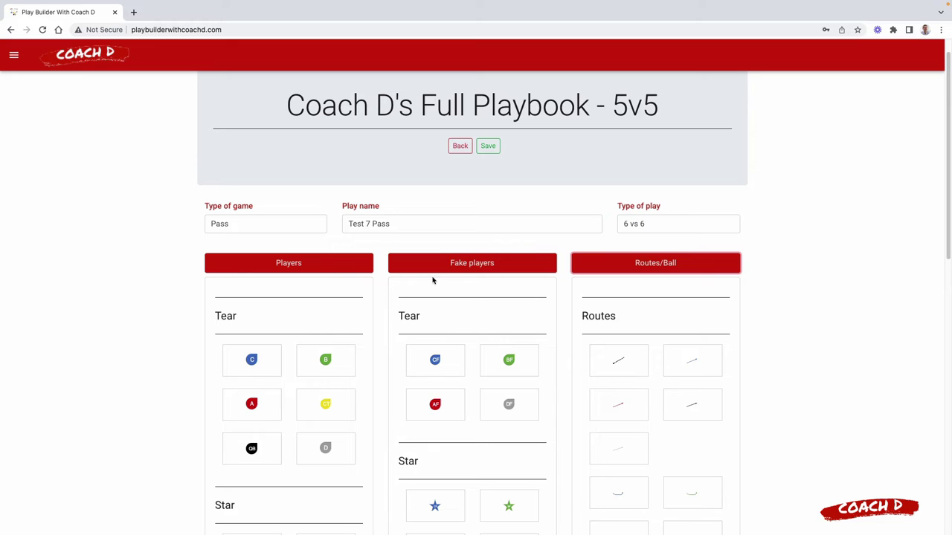
pyautogui.click(329, 270)
pyautogui.click(535, 272)
pyautogui.click(636, 270)
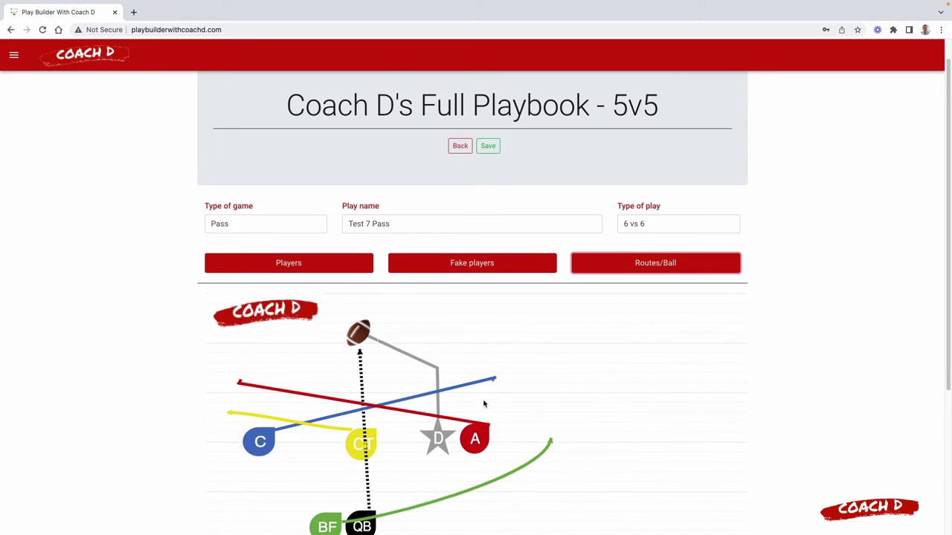
pyautogui.scroll(-2, 483, 404)
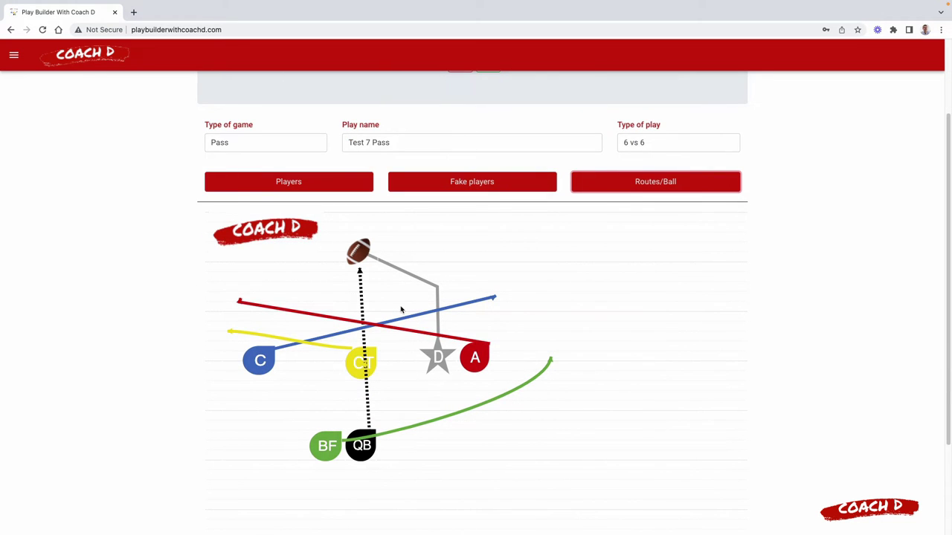
pyautogui.scroll(2, 401, 310)
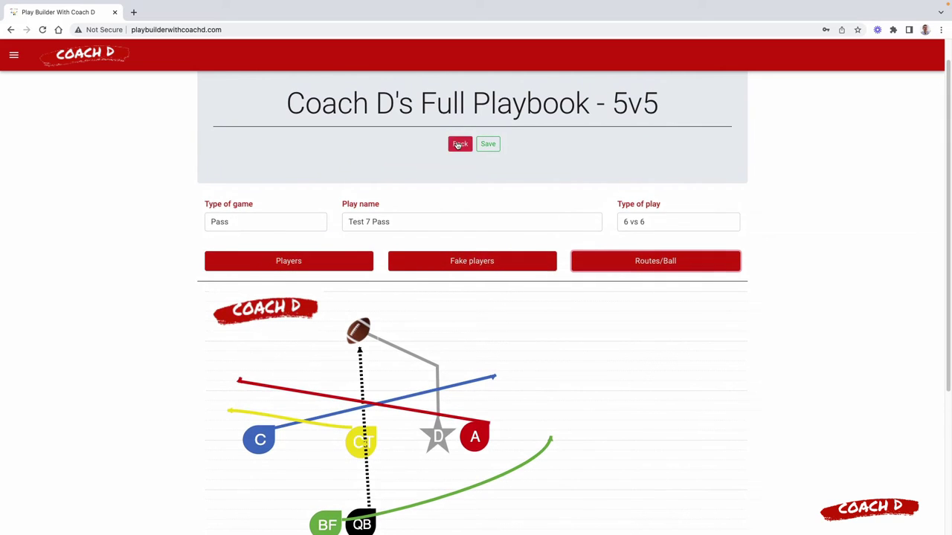
pyautogui.click(459, 145)
# Reorder plays to Test 3 A, Center Sneak Left, B Left Slam, Test 7 Pass and save.
pyautogui.click(529, 145)
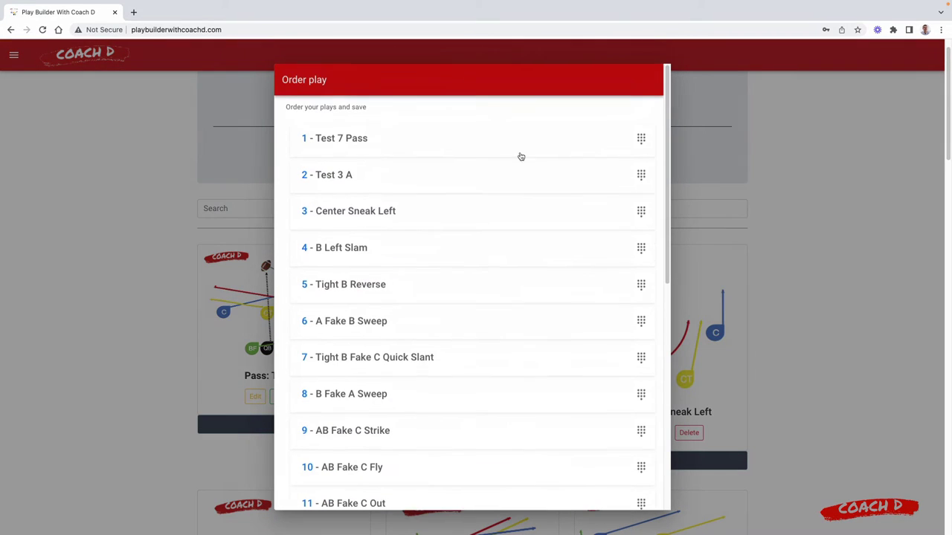
pyautogui.moveTo(364, 157)
pyautogui.mouseDown()
pyautogui.moveTo(395, 146)
pyautogui.moveTo(446, 245)
pyautogui.mouseUp()
pyautogui.moveTo(425, 179)
pyautogui.mouseDown()
pyautogui.moveTo(444, 216)
pyautogui.moveTo(421, 342)
pyautogui.moveTo(444, 184)
pyautogui.mouseUp()
pyautogui.moveTo(672, 259); pyautogui.dragTo(679, 479)
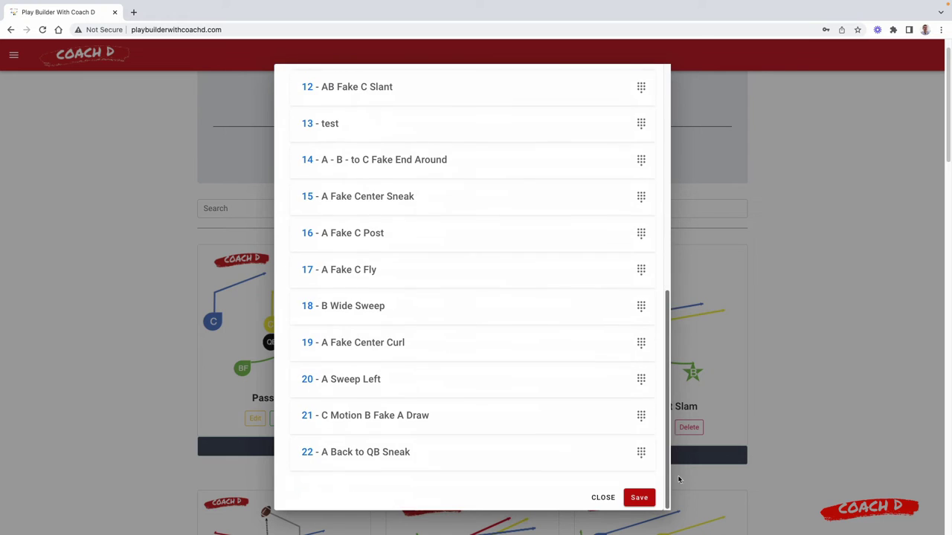
pyautogui.click(640, 498)
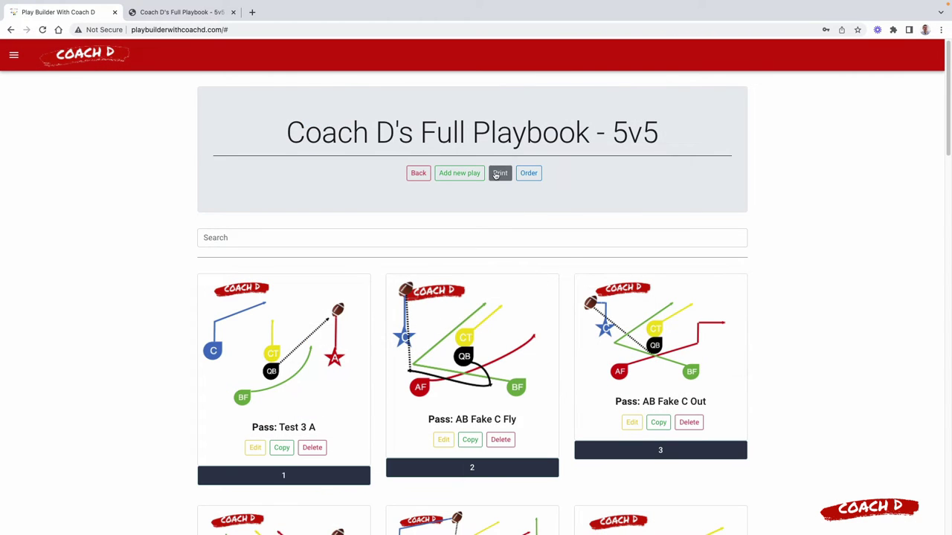
# Print the playbook's wristband sheet as a PDF using the Wristband template.
pyautogui.click(499, 174)
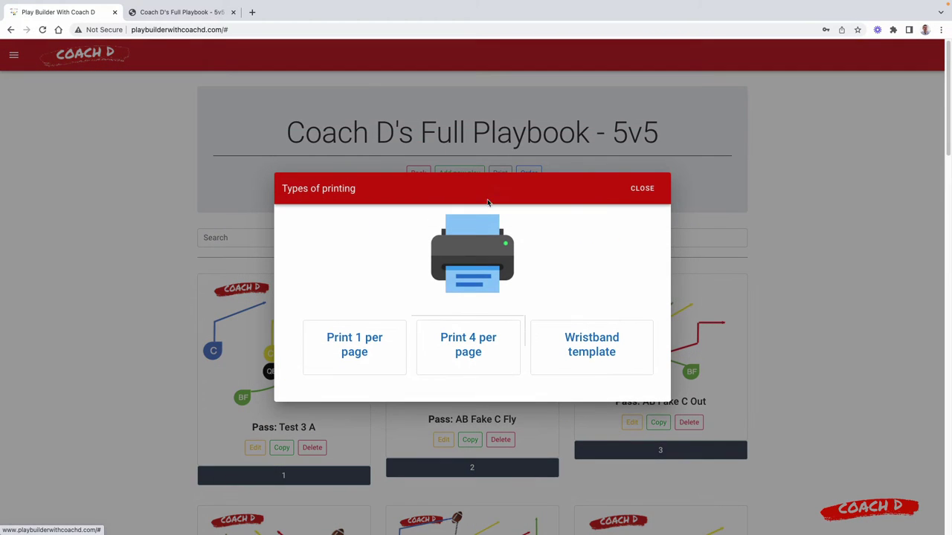
pyautogui.click(602, 350)
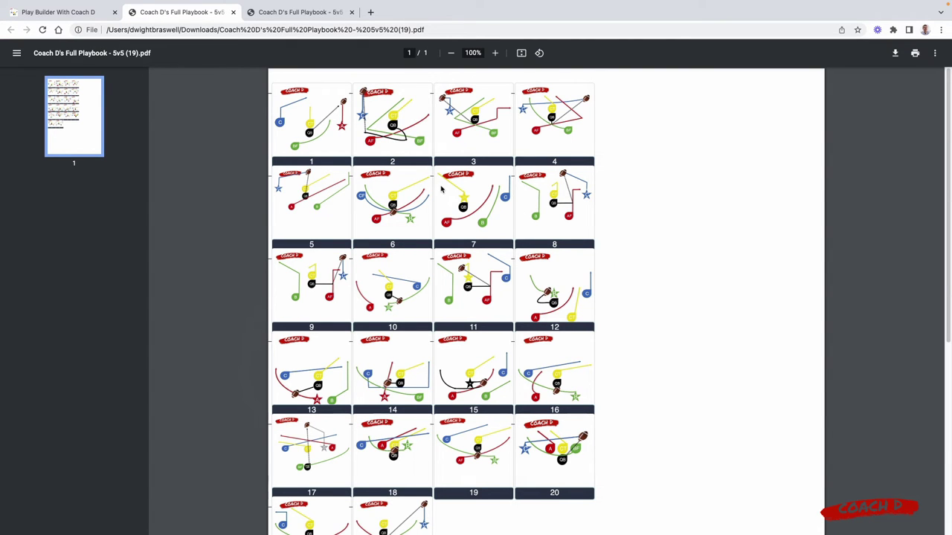
pyautogui.click(914, 53)
# Close the print preview and go back to the playbooks home page in the builder.
pyautogui.click(775, 446)
pyautogui.click(74, 12)
pyautogui.scroll(-5, 472, 290)
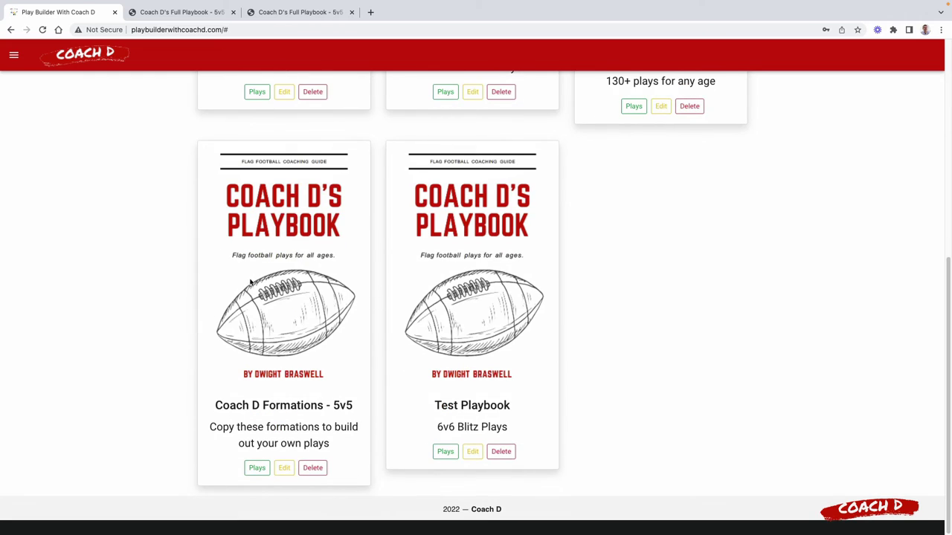
# Open the Coach D Formations - 5v5 plays and begin copying Split Back Formation to a playbook.
pyautogui.click(253, 471)
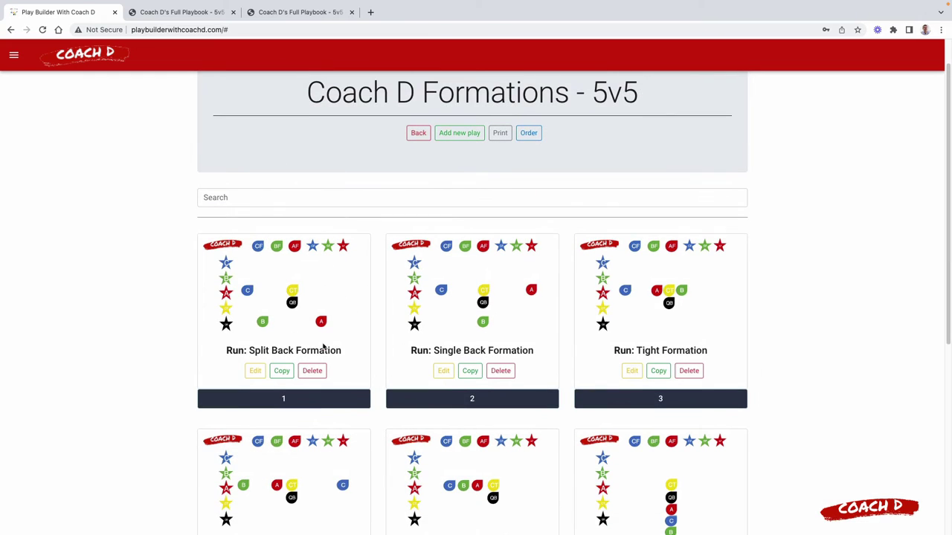
pyautogui.click(280, 371)
pyautogui.click(359, 253)
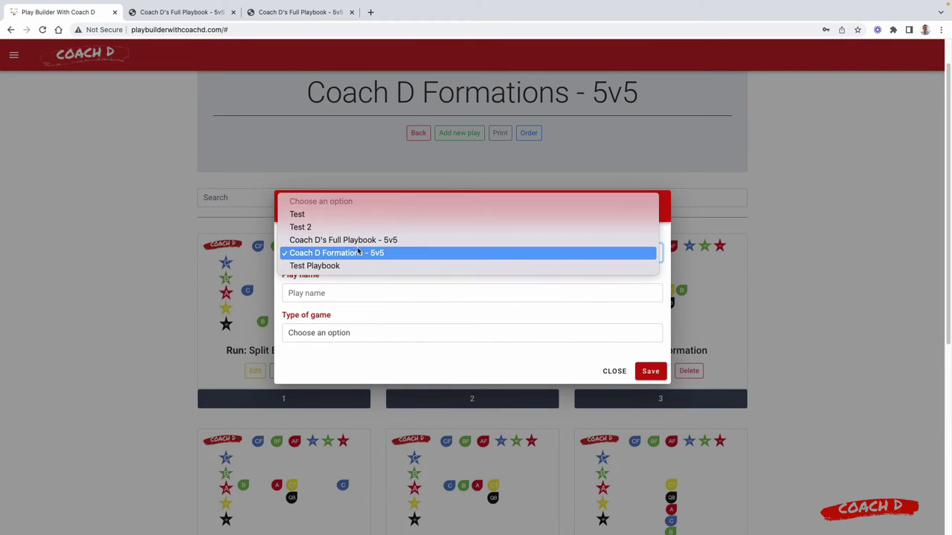
# Save a copy of Split Back Formation into the Coach D Formations - 5v5 playbook.
pyautogui.click(336, 253)
pyautogui.click(650, 371)
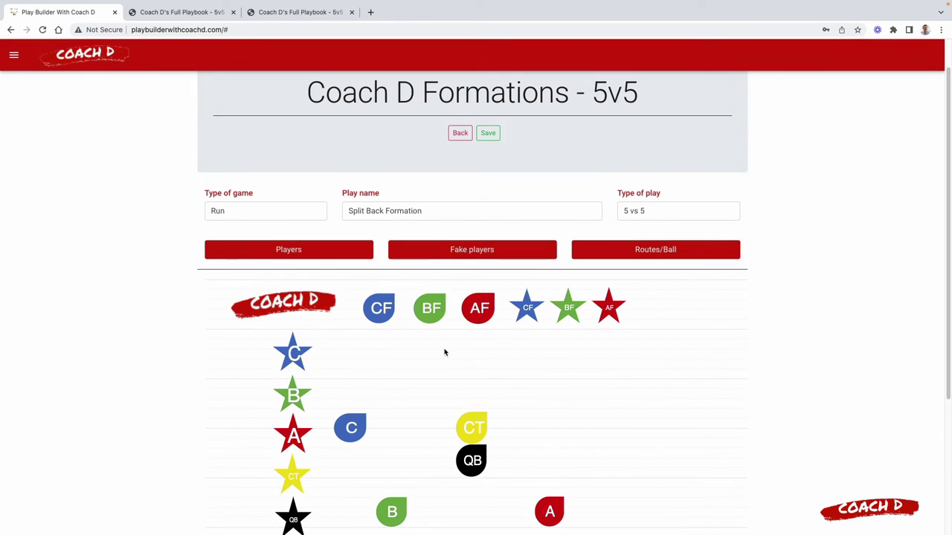